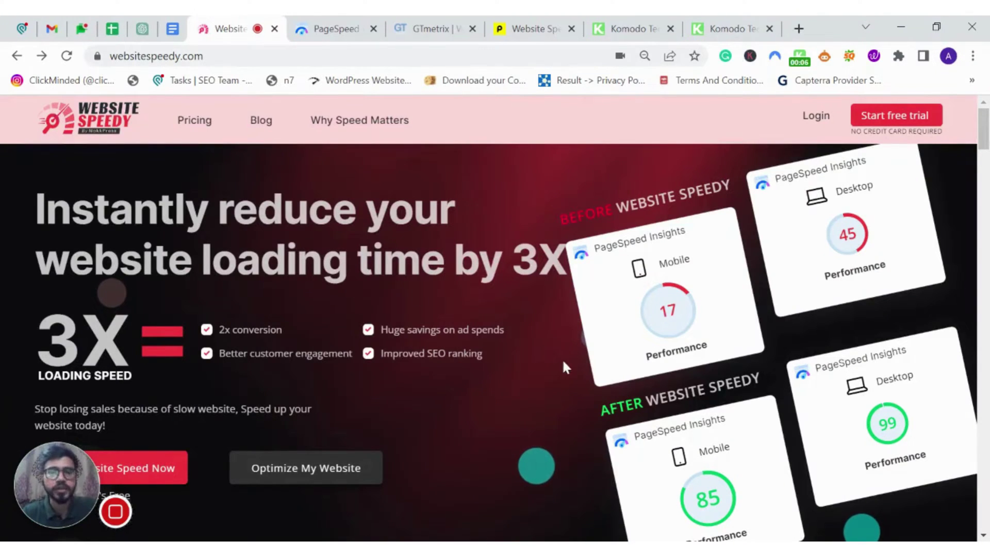
scroll(562, 358, down, 4)
scroll(562, 357, down, 2)
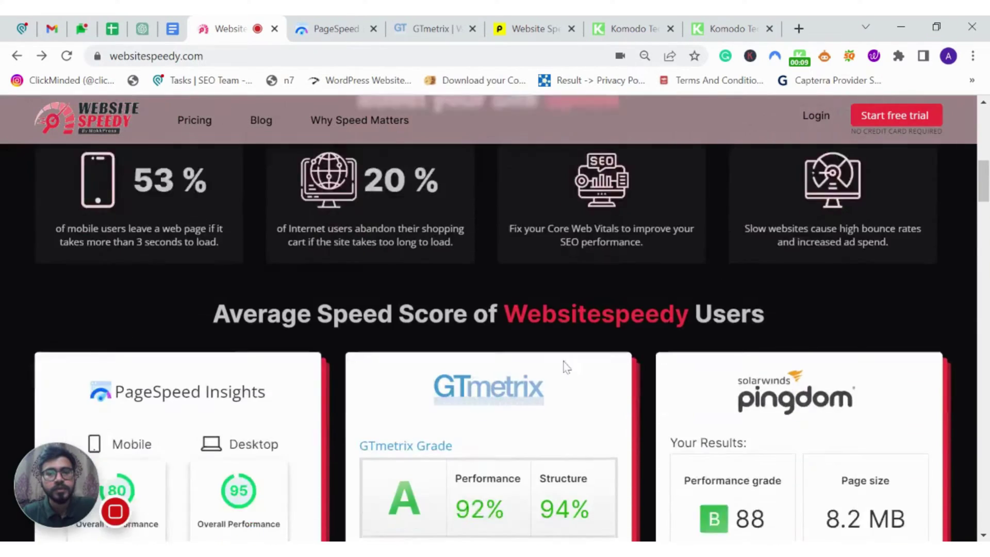
scroll(562, 358, down, 3)
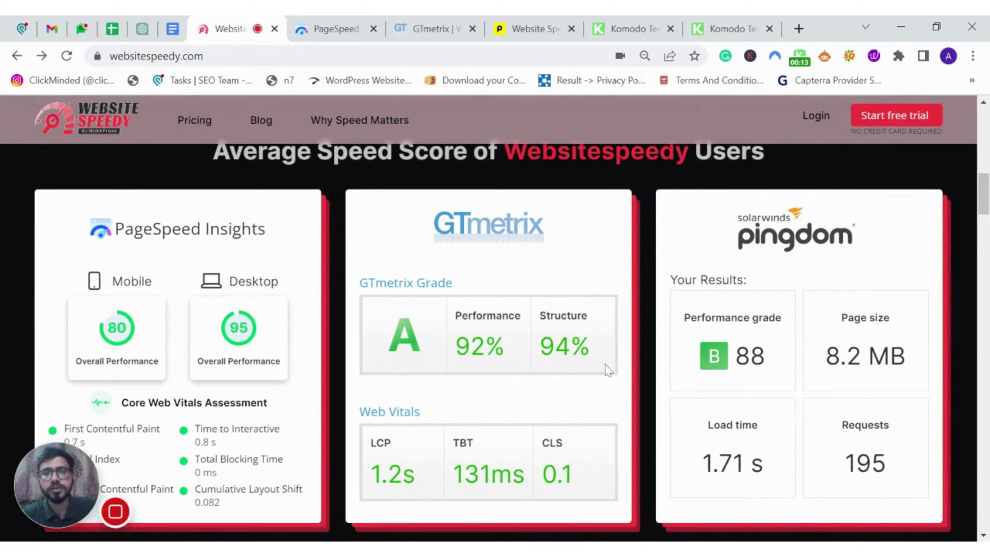
scroll(604, 361, down, 2)
scroll(604, 361, down, 3)
scroll(605, 365, down, 3)
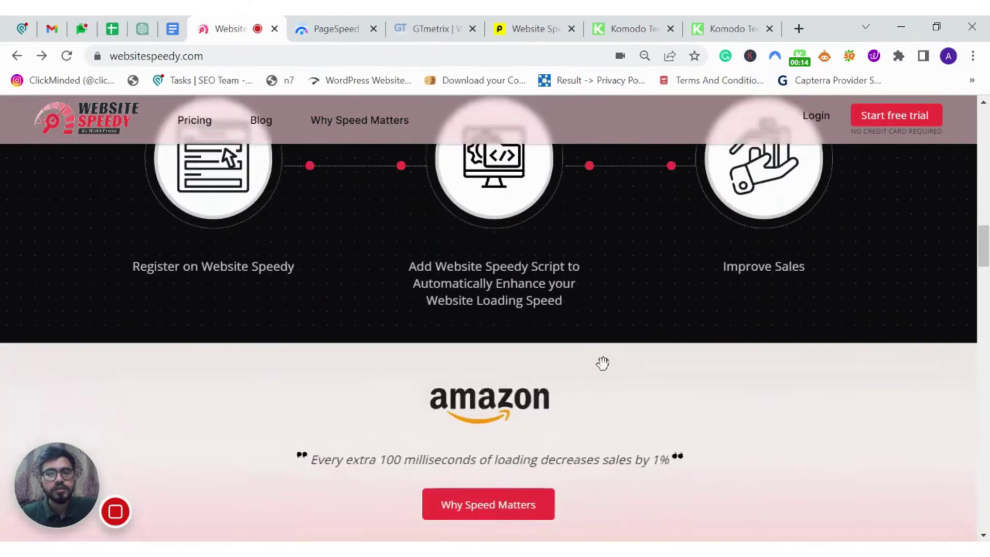
scroll(604, 365, down, 3)
scroll(605, 365, down, 2)
scroll(608, 370, up, 1)
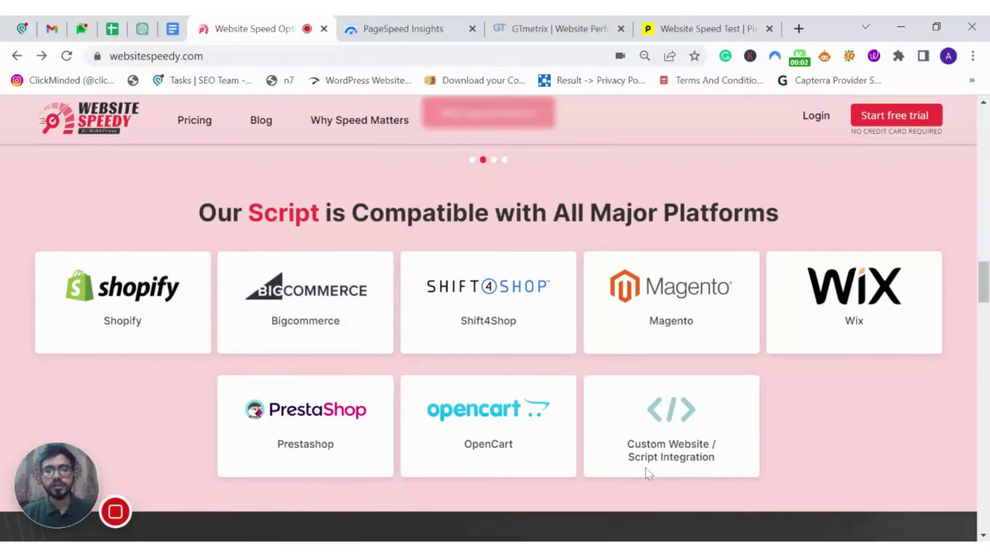
scroll(645, 471, down, 4)
scroll(646, 472, down, 1)
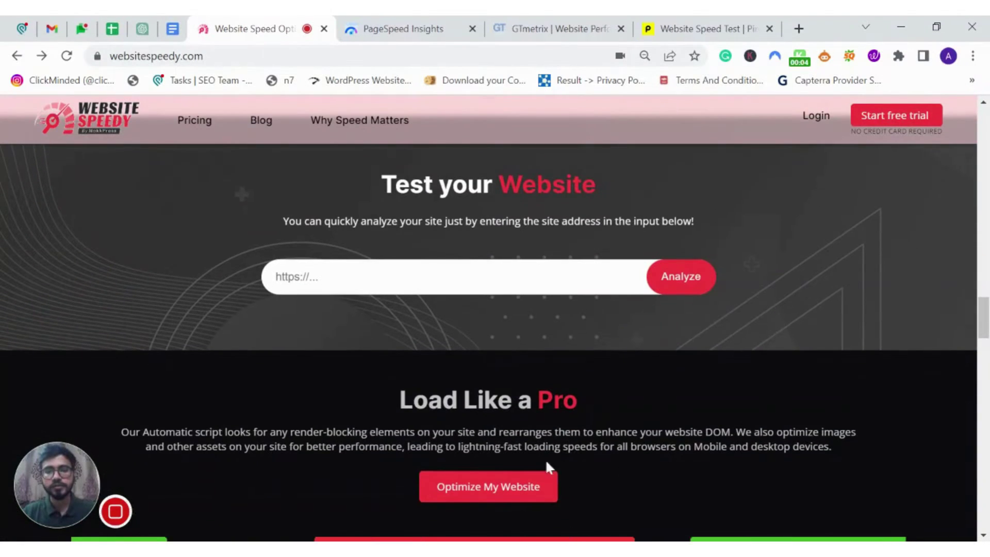
- Start optimizing a website and register the new Website Speedy account
click(512, 489)
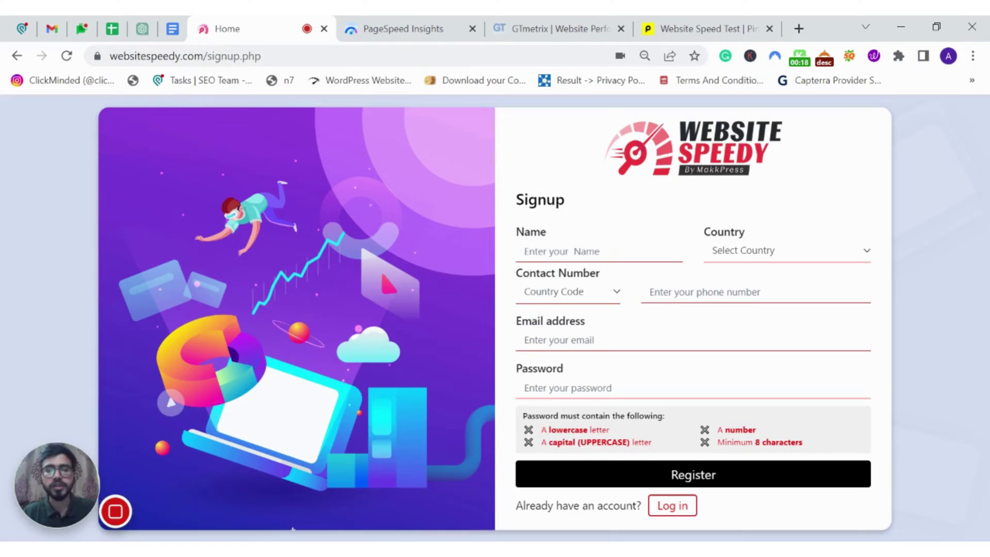
click(609, 475)
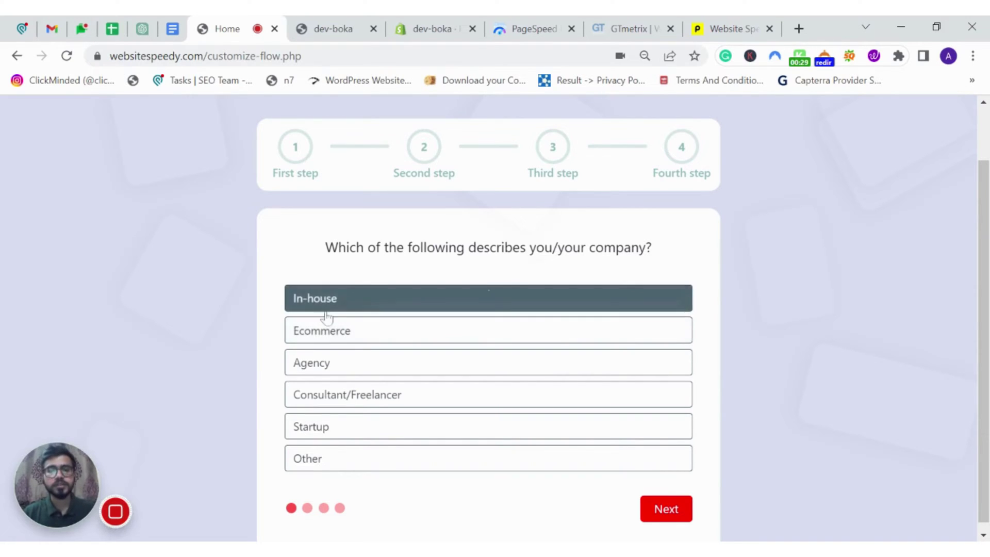
- Answer company type In-house, pick the website category, and choose Shopify as platform
click(334, 332)
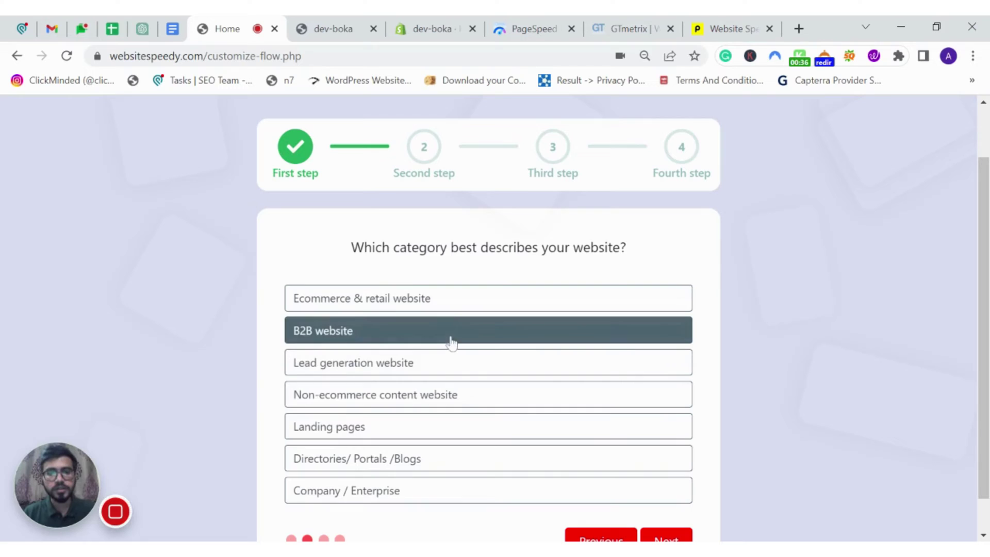
click(446, 310)
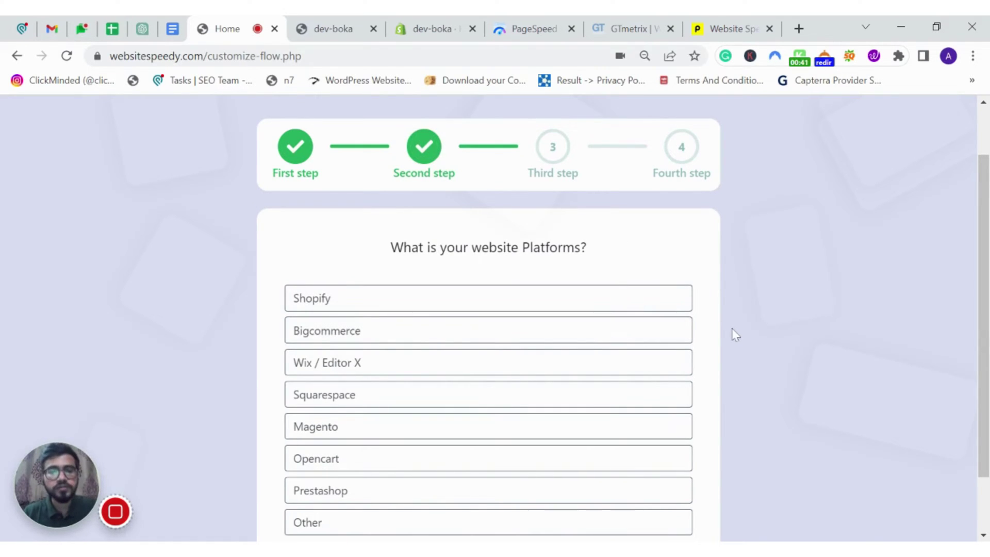
scroll(732, 328, down, 1)
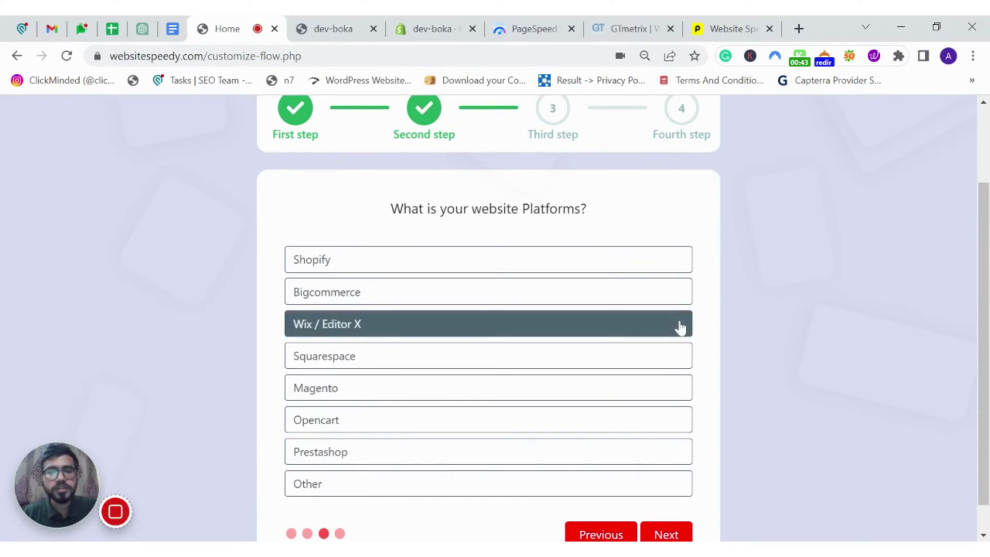
click(601, 270)
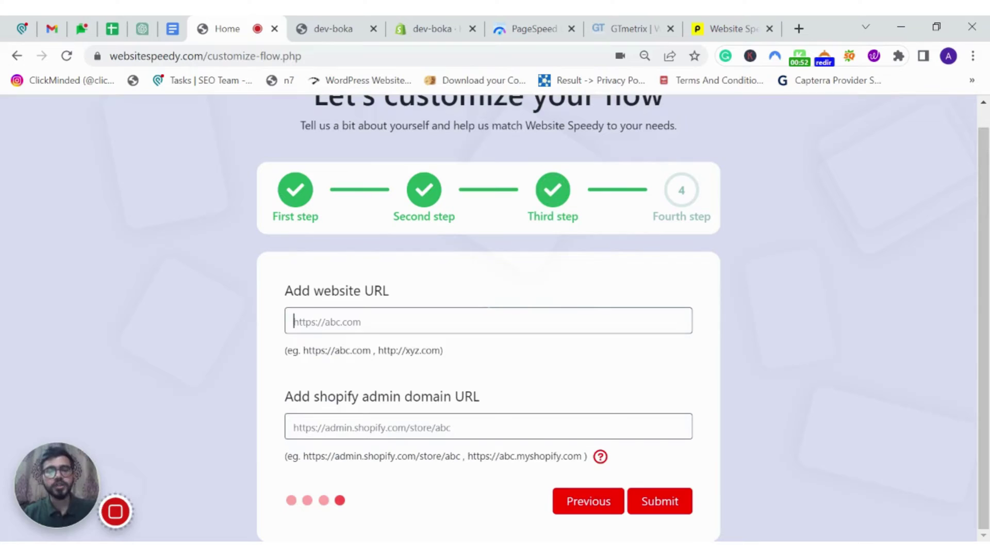
- Enter the store URL and admin domain copied from the Shopify tab, then submit to create the dev-boka project
text(https://dev-boka.myshopify.com/)
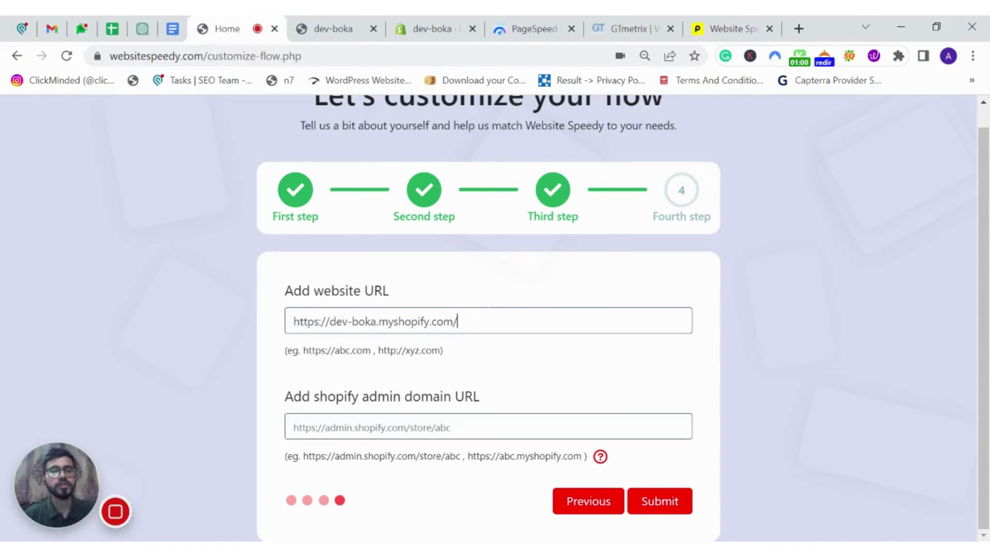
click(406, 28)
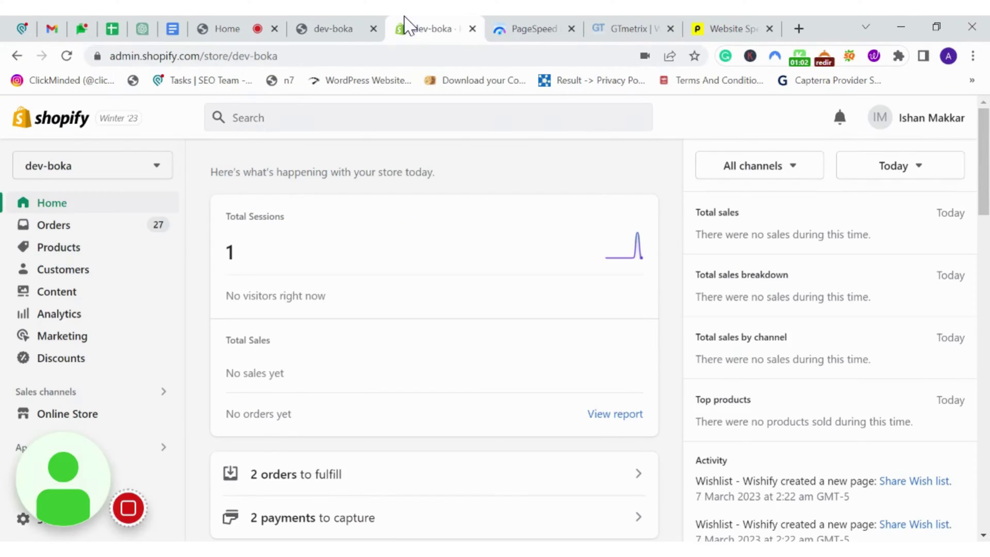
click(207, 56)
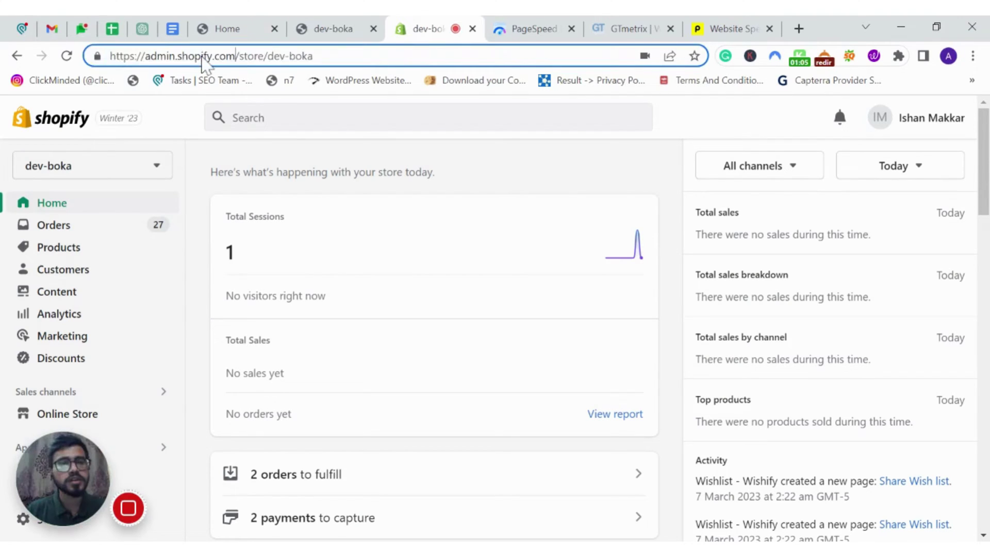
drag(236, 56, 110, 55)
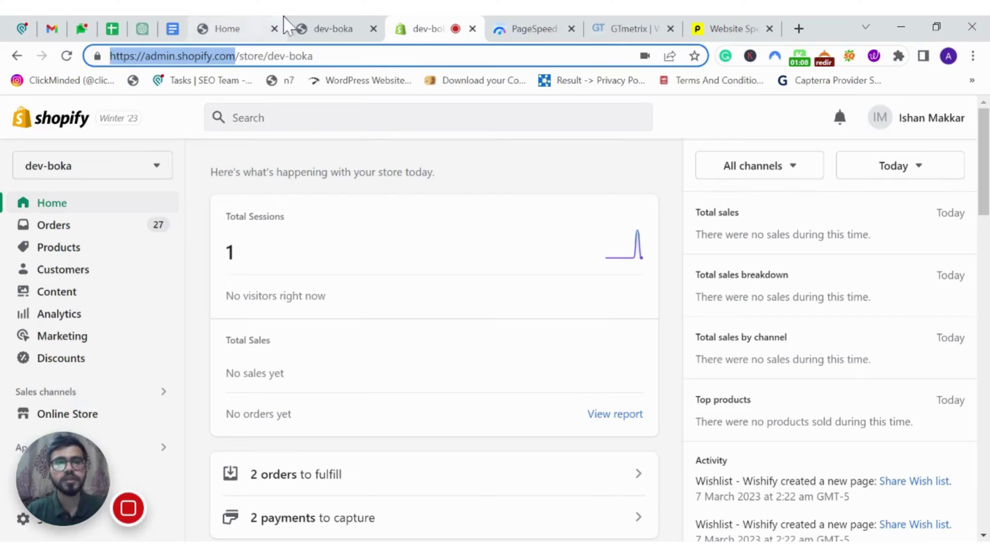
click(256, 28)
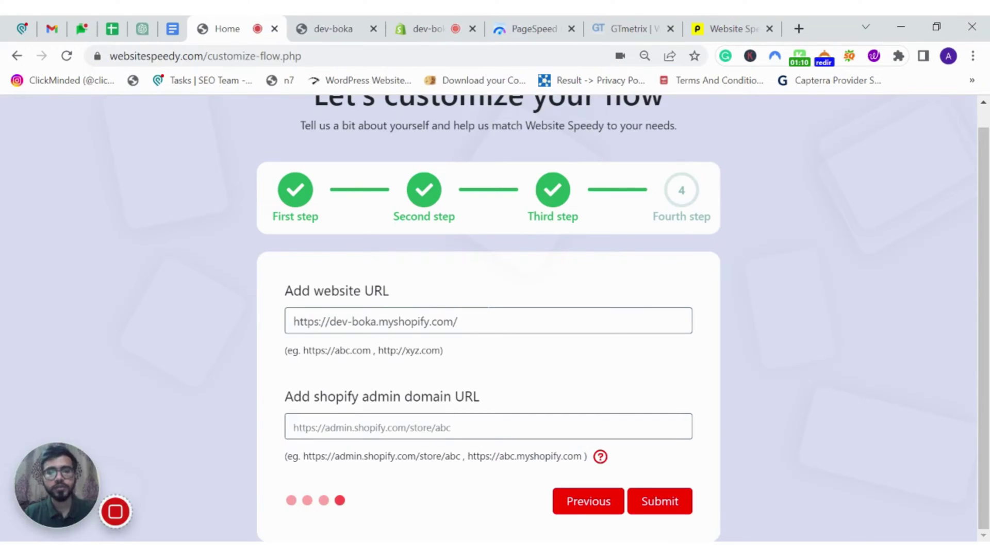
key(Tab)
text(https://admin.shopify.com/)
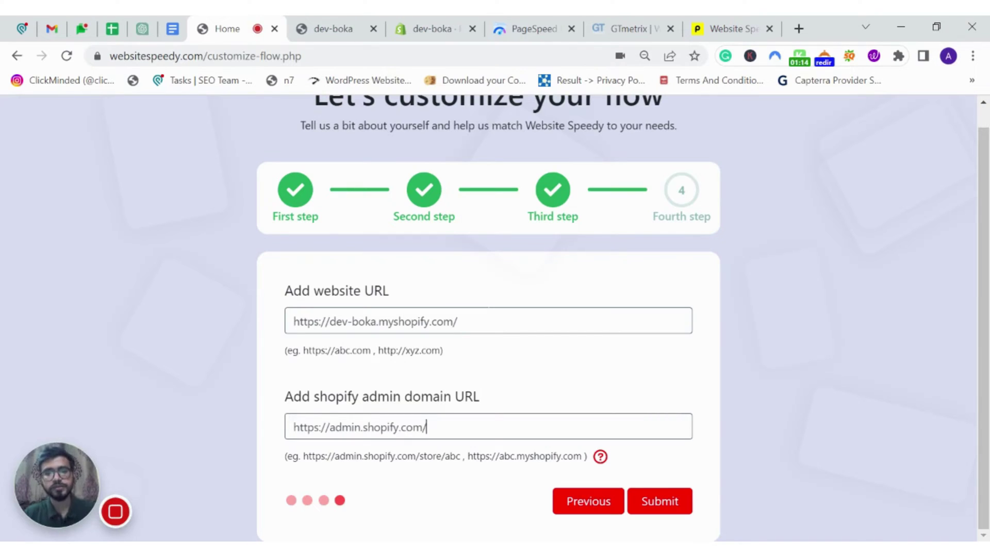
text(store/dev-boka)
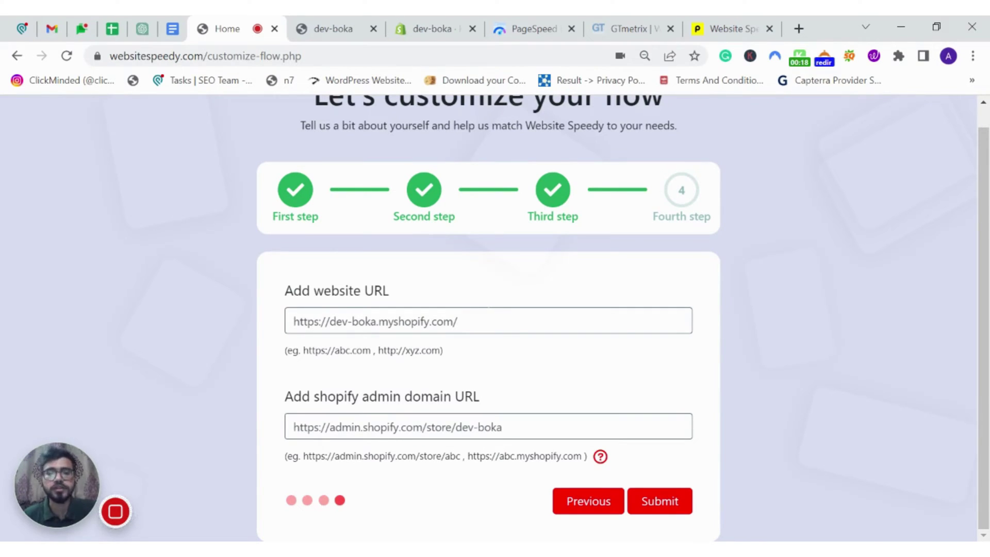
click(666, 501)
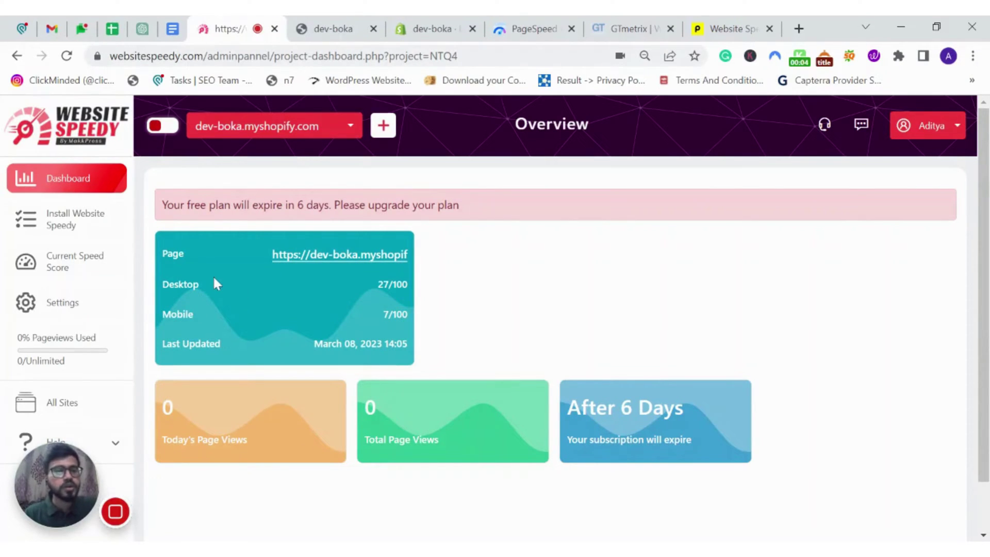
- View the script installation's current page speed table, then the store's GTmetrix report
click(90, 225)
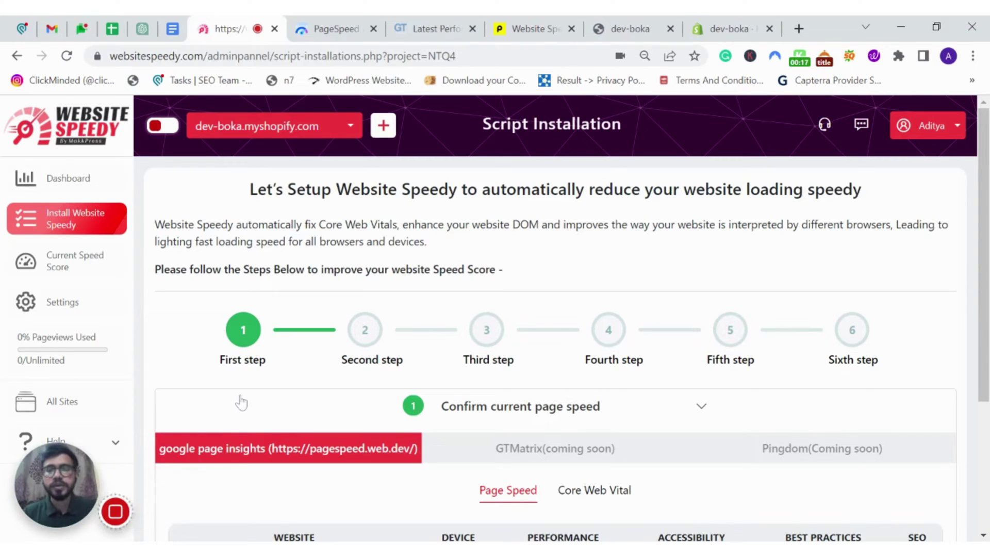
scroll(310, 389, down, 3)
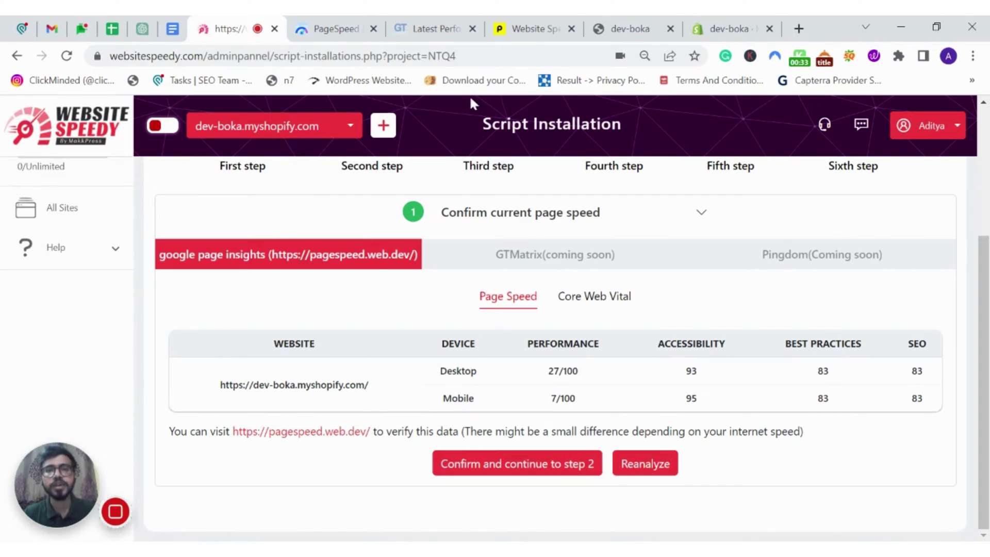
click(434, 29)
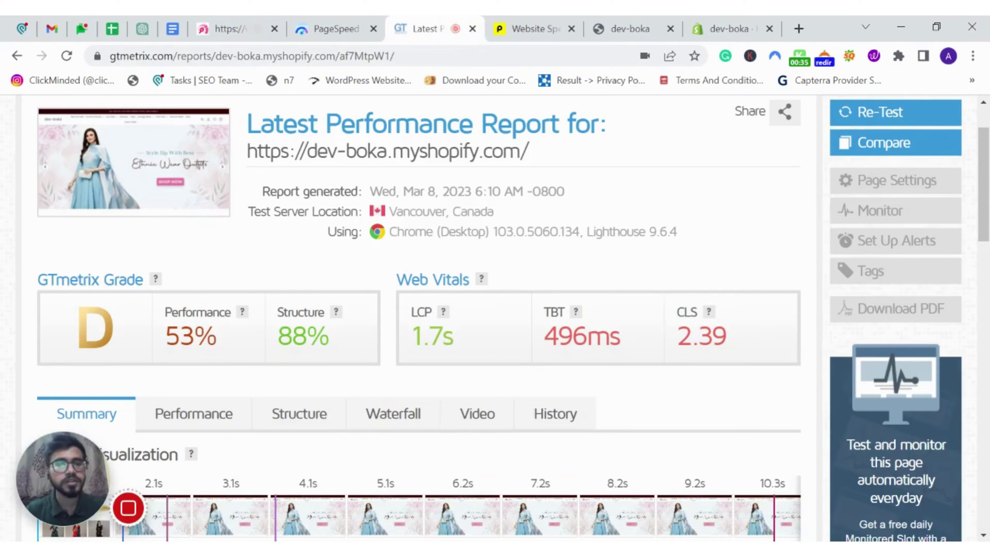
- Review the store's Pingdom results and PageSpeed Insights mobile and desktop scores
click(537, 18)
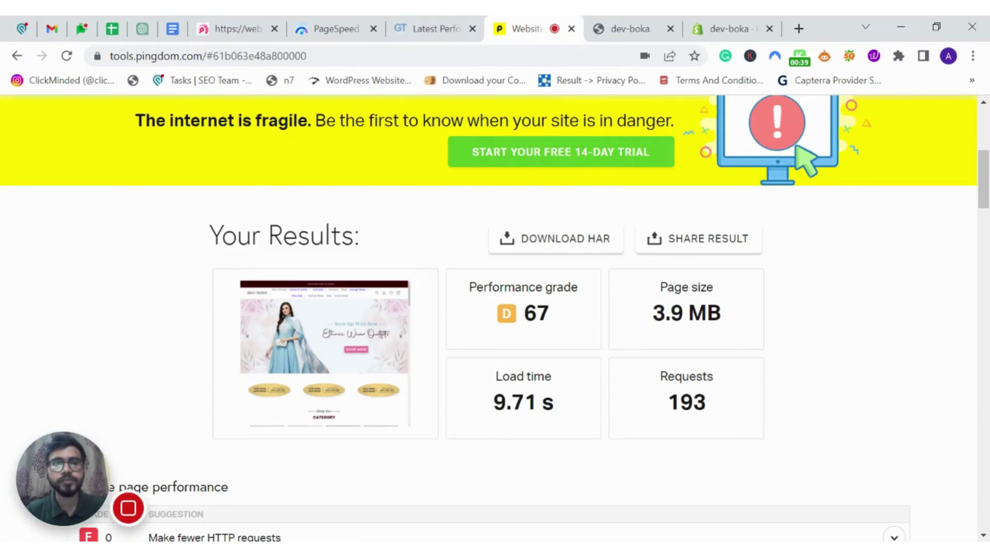
click(350, 23)
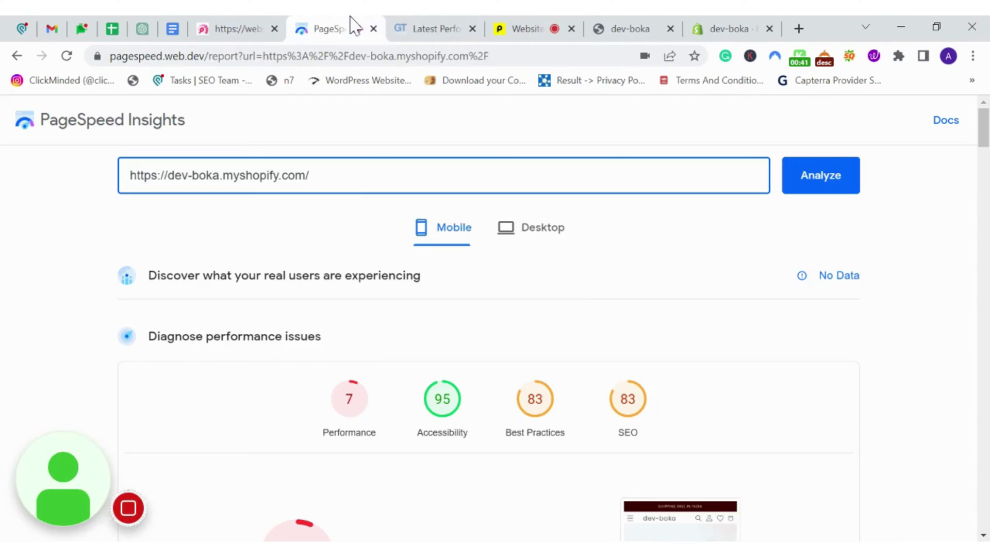
click(238, 405)
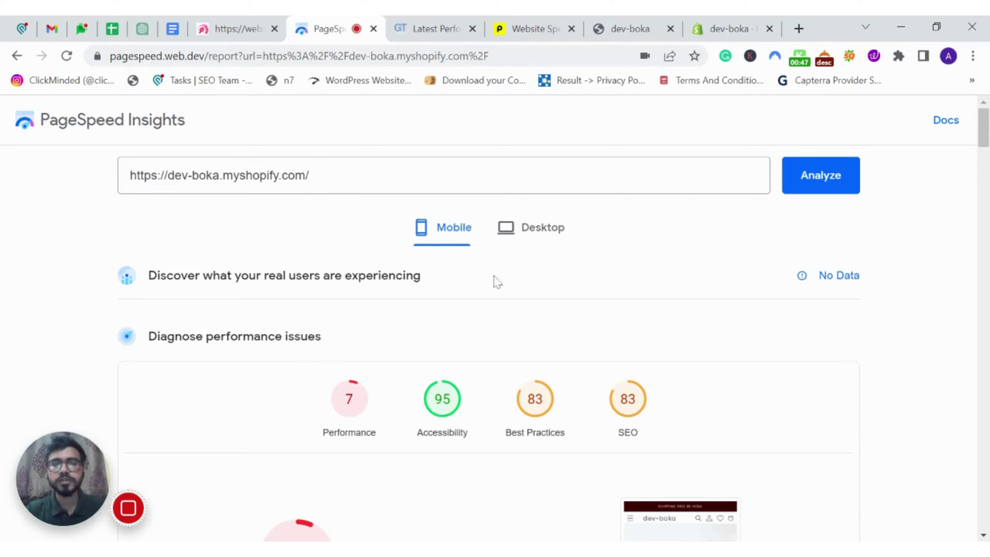
click(536, 241)
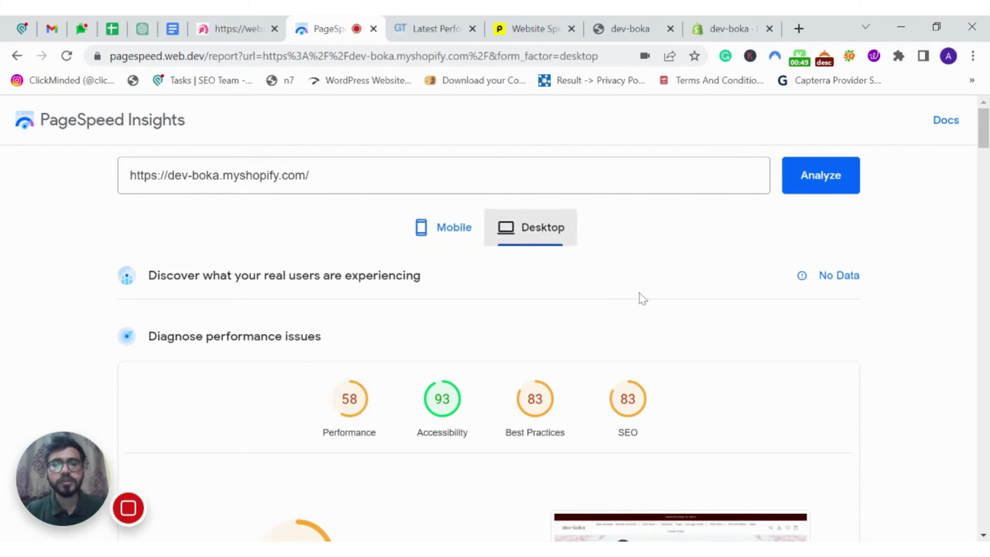
- Back in Website Speedy, confirm the current page speed results for step 2
click(255, 32)
click(530, 465)
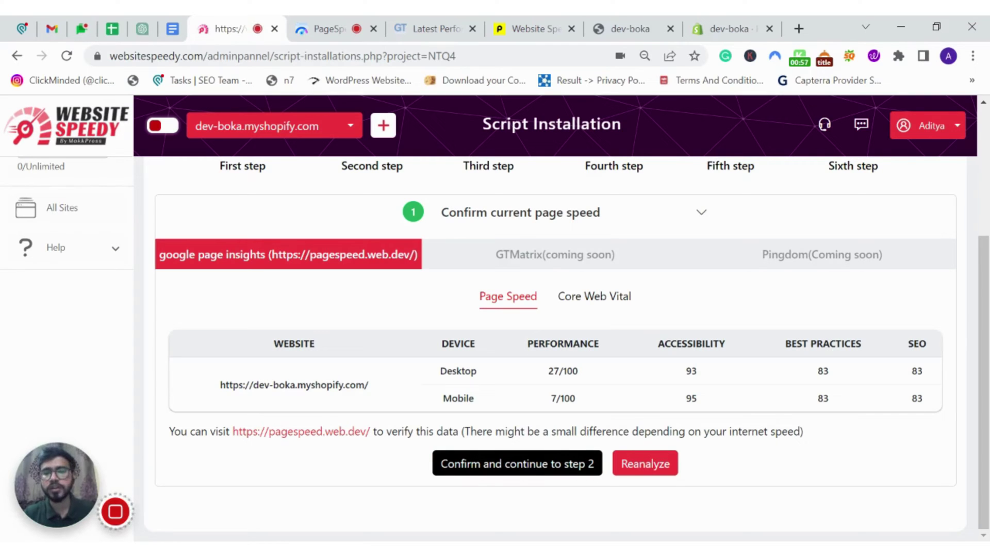
- Generate the speed enhancement script, copy it, and go to the Shopify admin
click(531, 467)
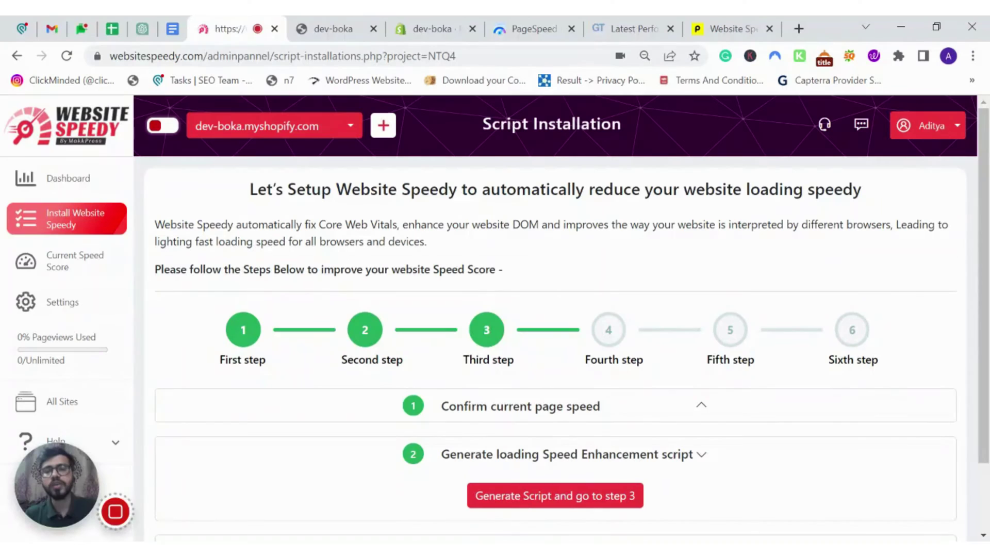
scroll(722, 482, down, 2)
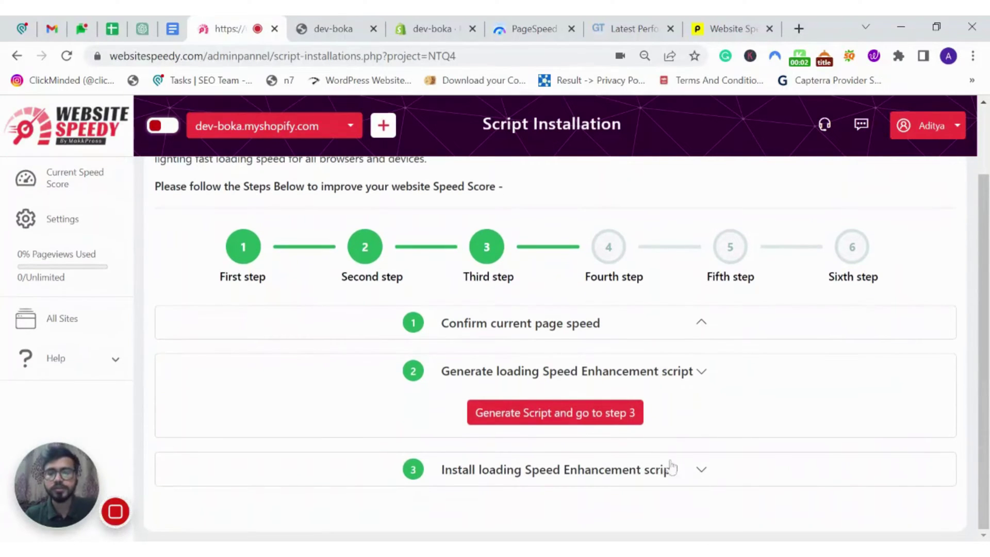
click(617, 416)
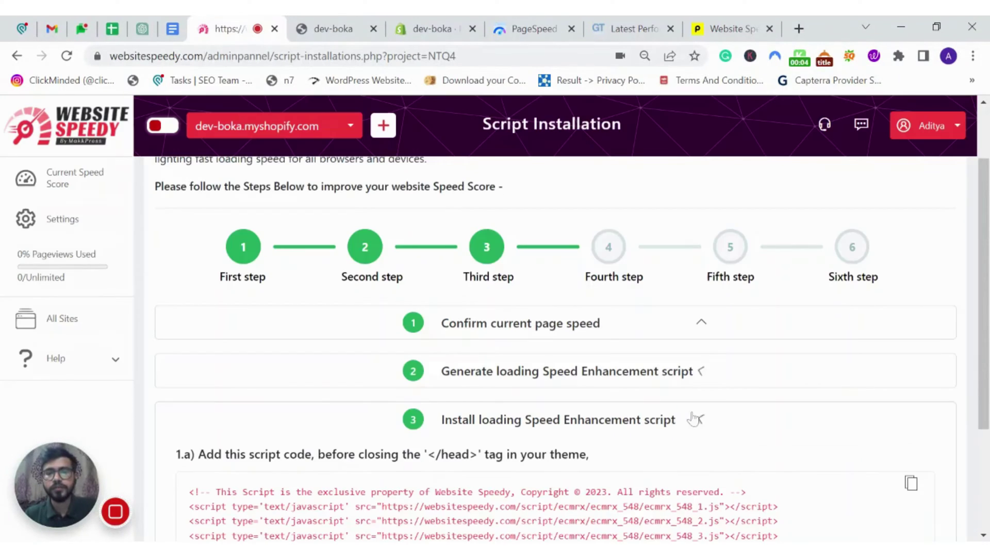
scroll(696, 418, down, 2)
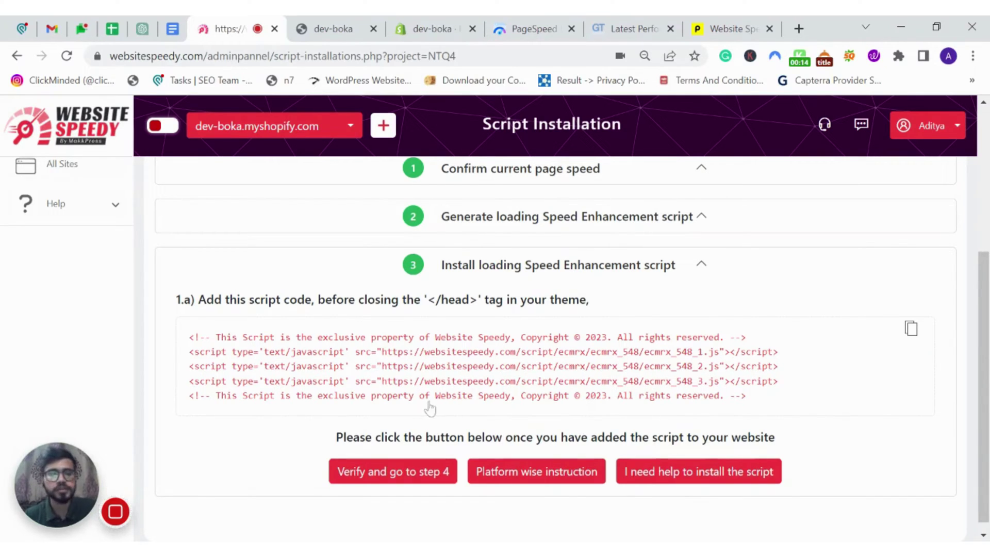
click(906, 331)
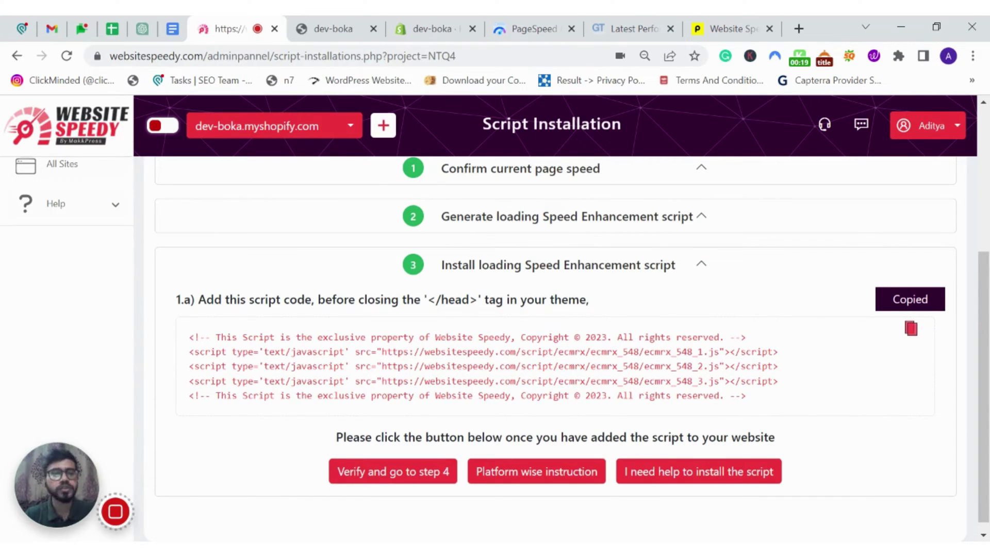
click(410, 29)
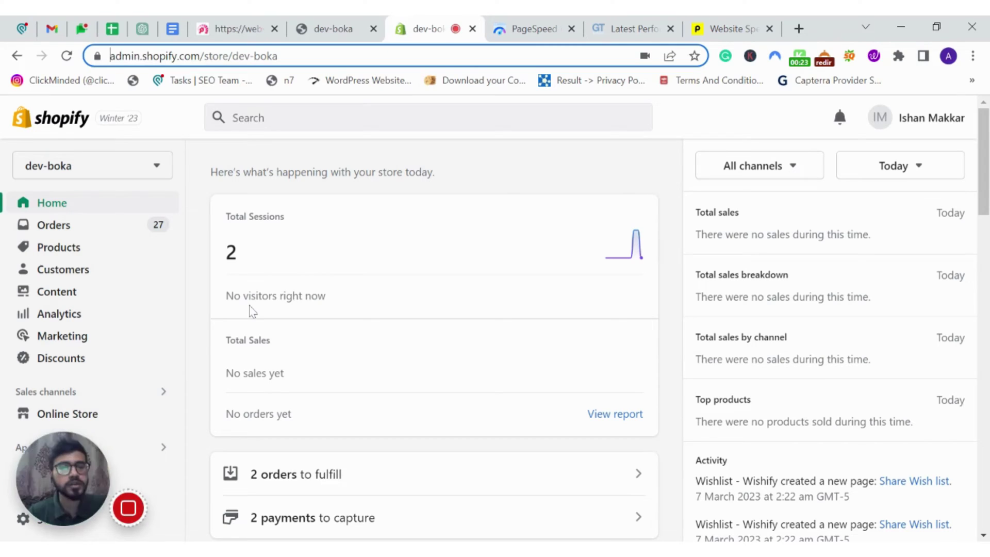
scroll(250, 312, down, 1)
scroll(193, 335, down, 2)
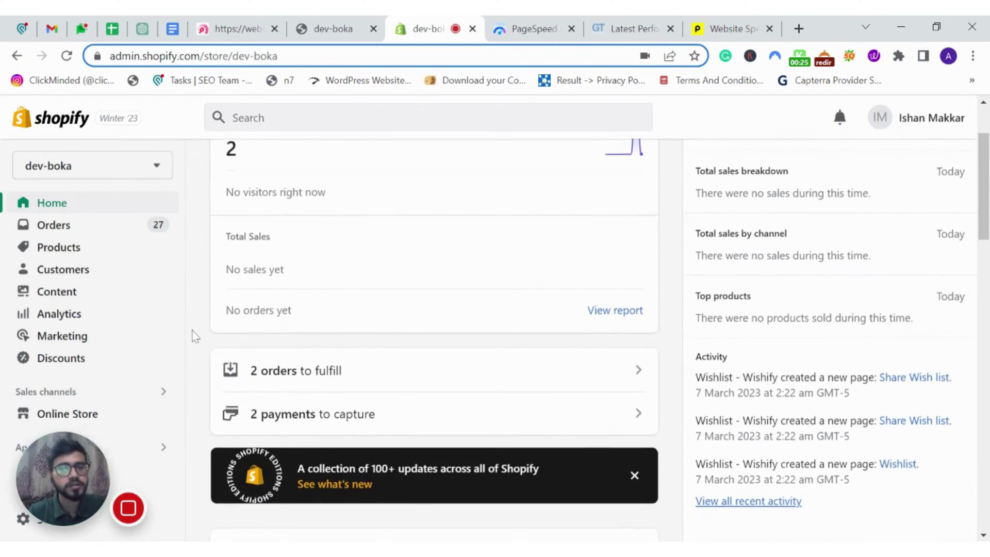
mouse_move(67, 414)
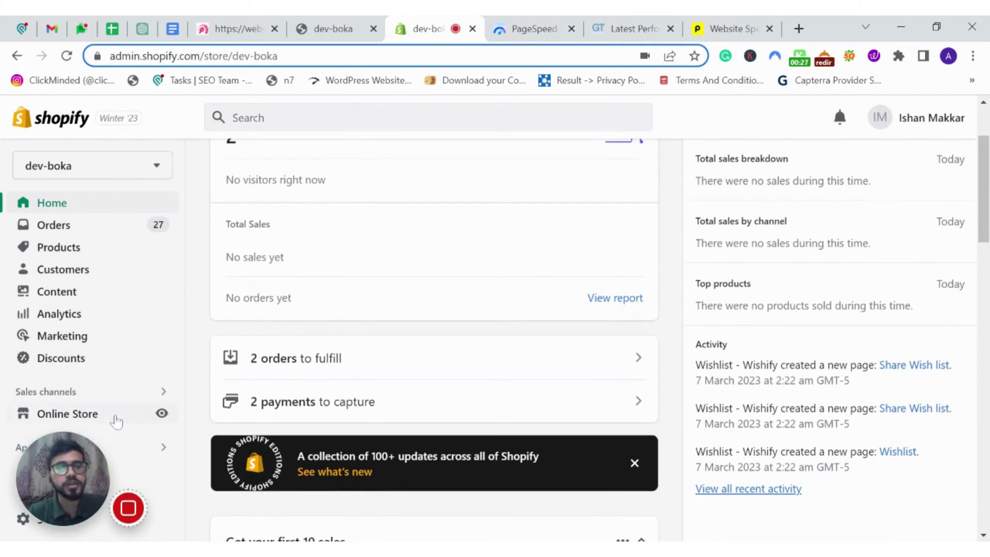
- Navigate from Sales channels to the Online Store themes page
click(96, 394)
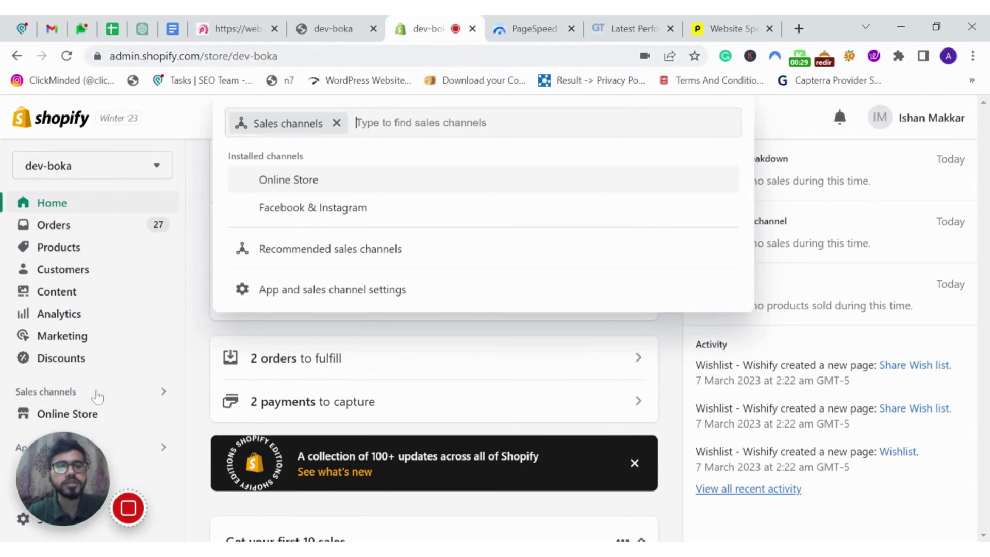
click(310, 187)
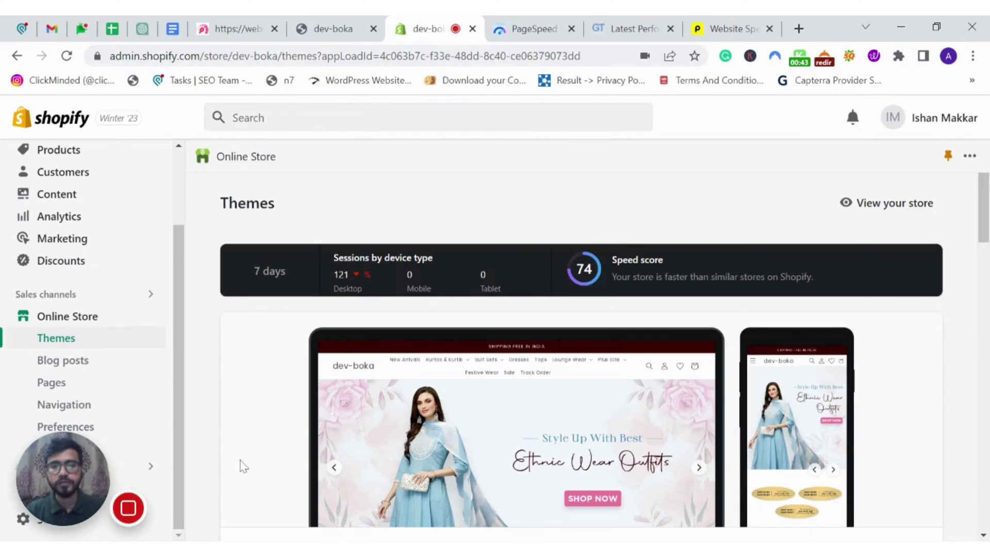
scroll(258, 463, down, 2)
scroll(256, 459, down, 3)
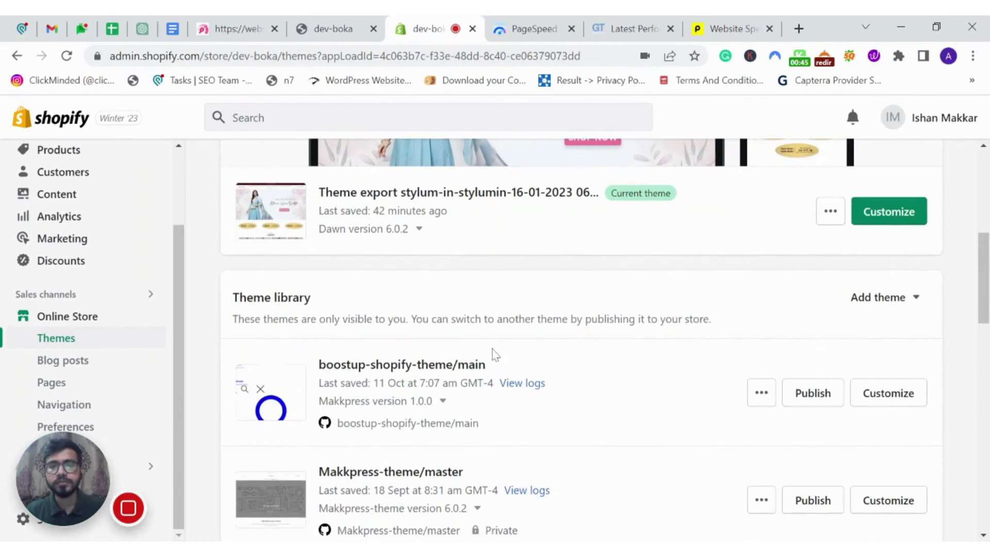
- Duplicate the current theme as a backup and bring up theme.liquid in the code editor
click(831, 217)
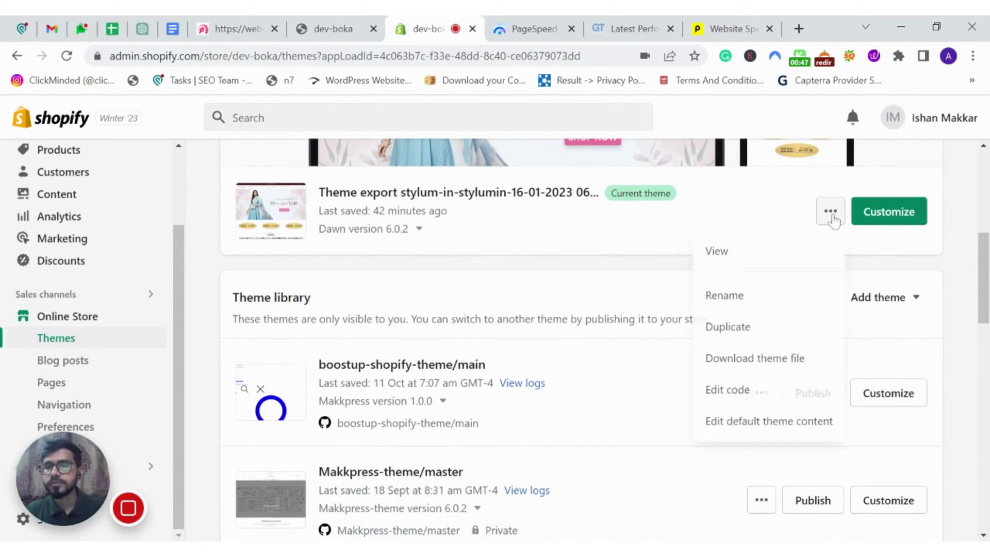
click(751, 331)
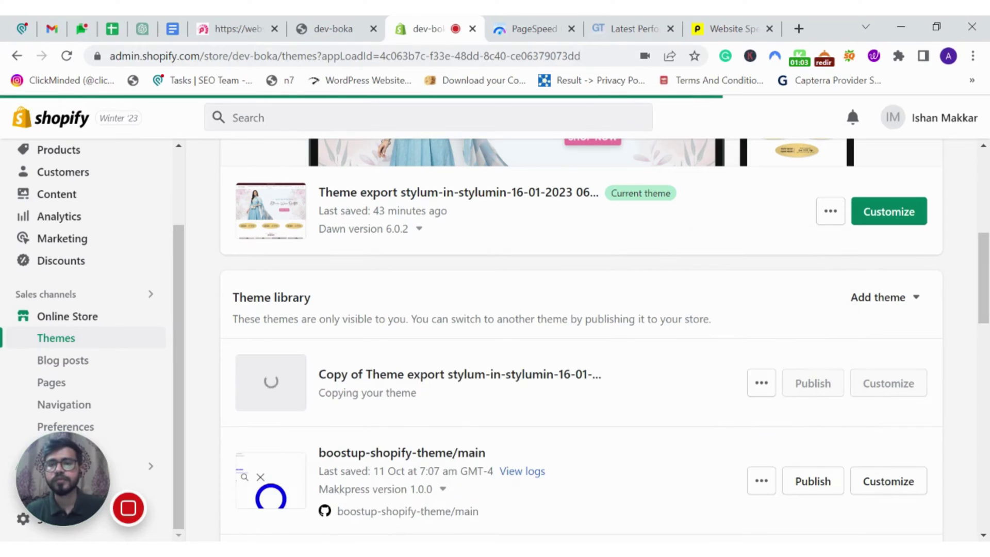
click(826, 222)
click(743, 391)
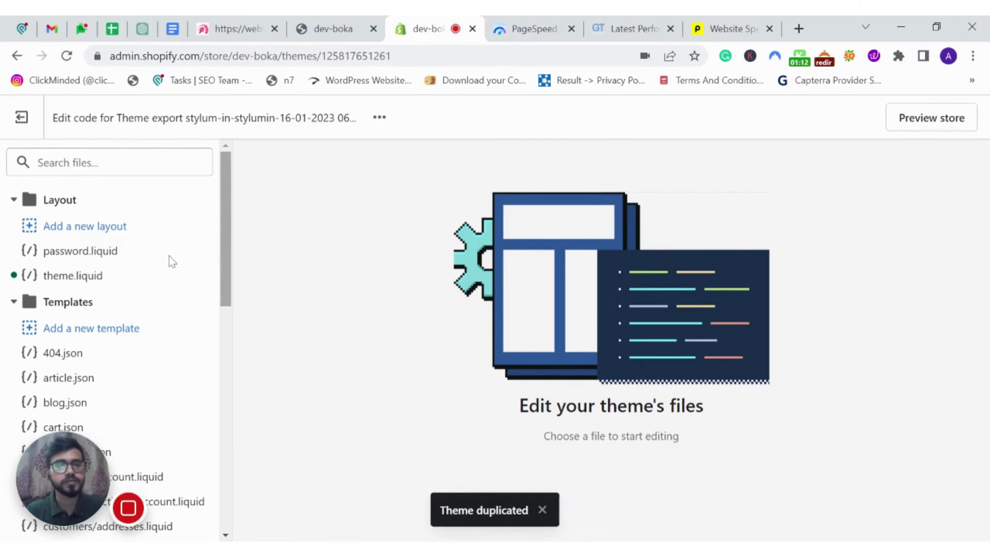
click(113, 280)
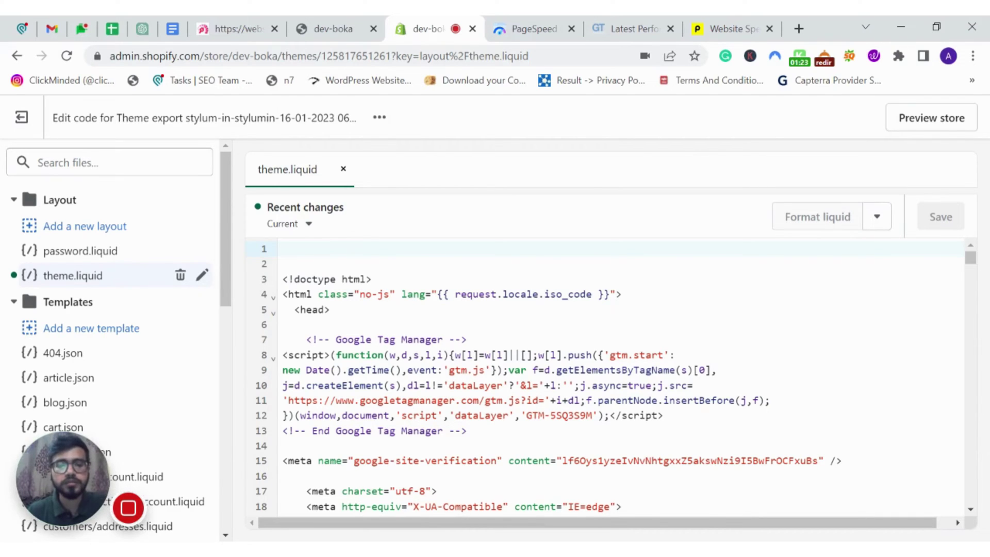
scroll(604, 371, down, 4)
scroll(603, 371, down, 1)
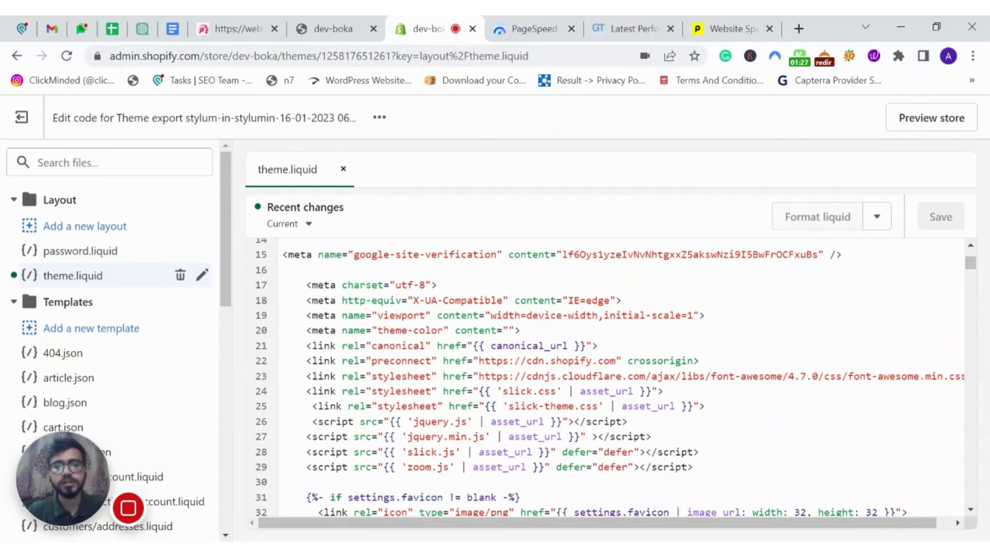
scroll(604, 371, down, 3)
scroll(604, 372, down, 2)
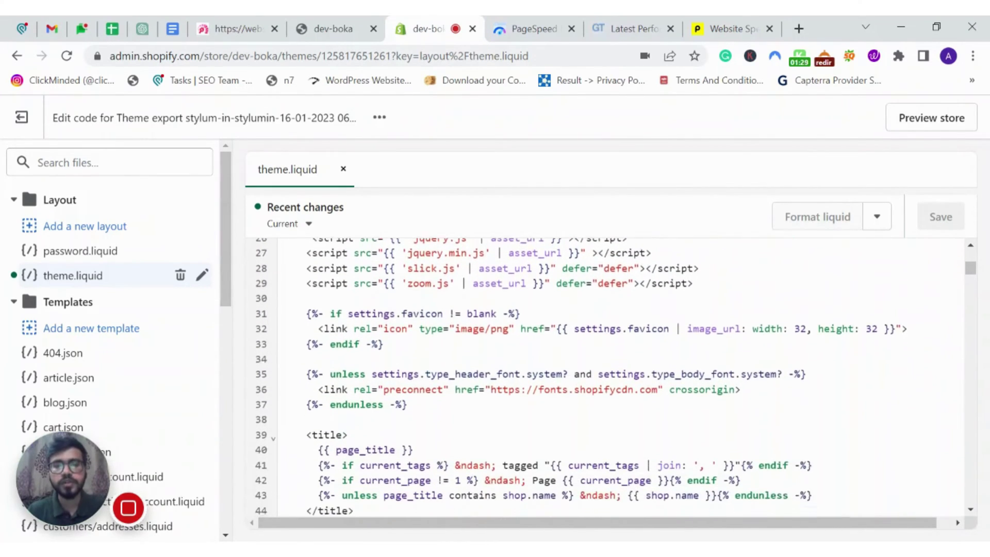
scroll(603, 371, down, 4)
scroll(603, 371, down, 3)
scroll(603, 371, down, 1)
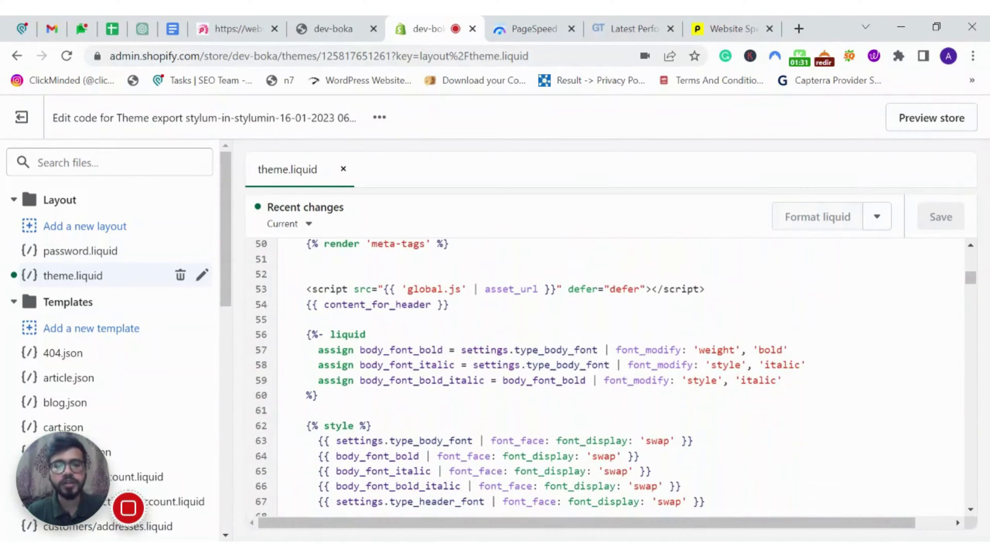
- Find </head>, paste the Website Speedy script just above it, and save theme.liquid
key(ctrl+f)
text(<)
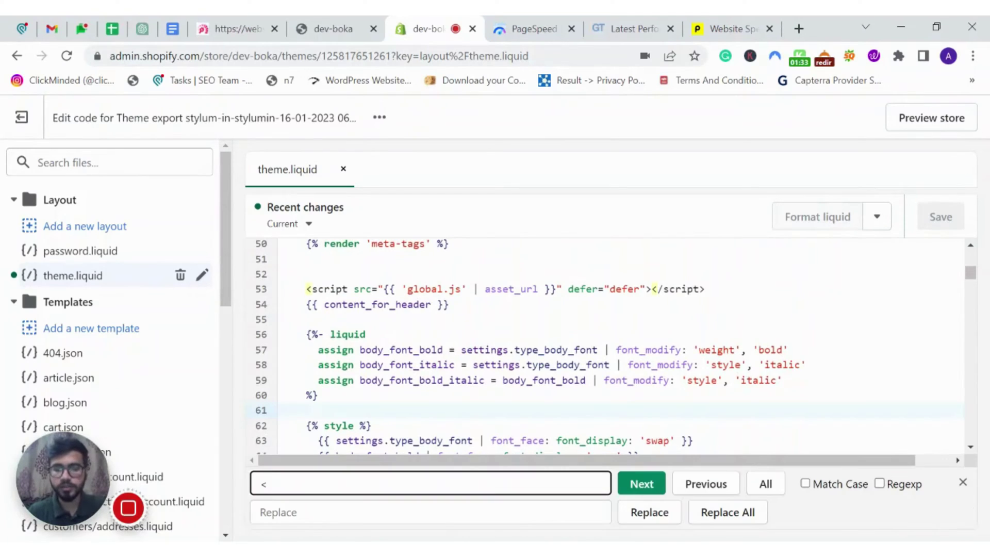
text(/head)
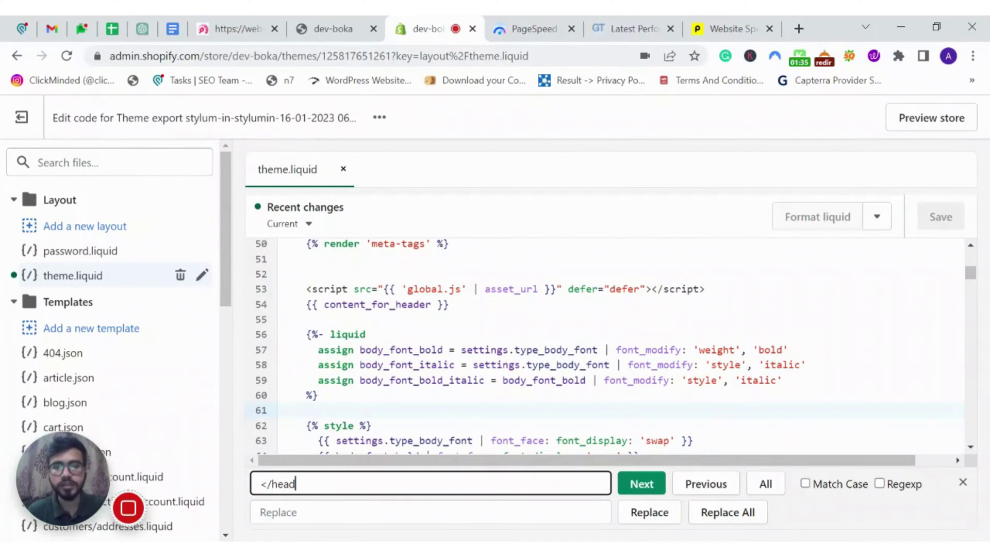
key(Return)
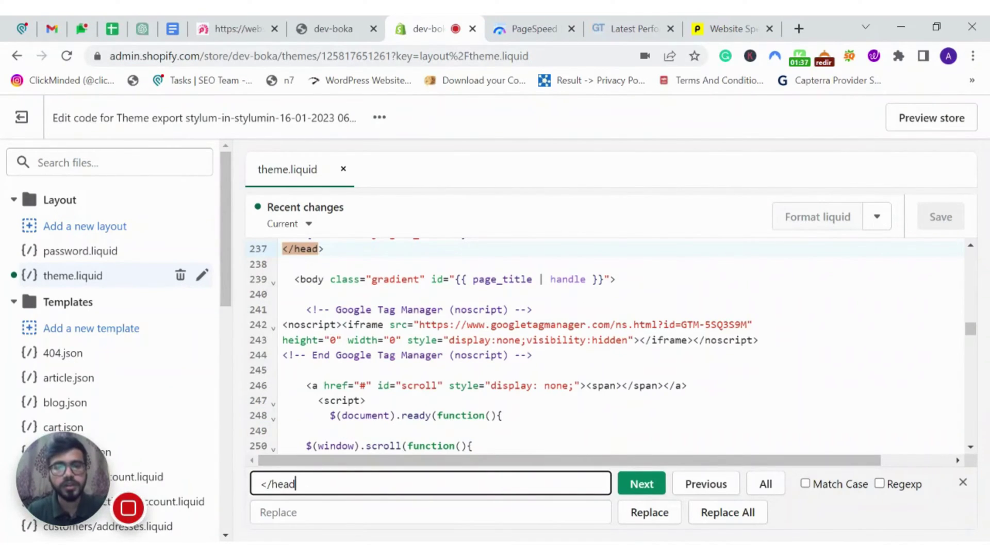
scroll(502, 348, up, 1)
click(281, 300)
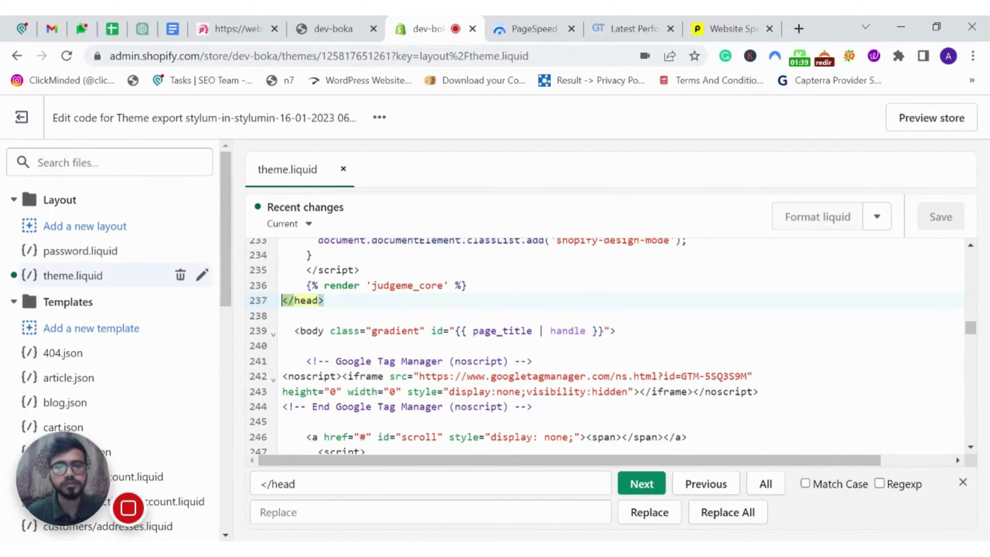
key(Escape)
key(Return)
key(Return)
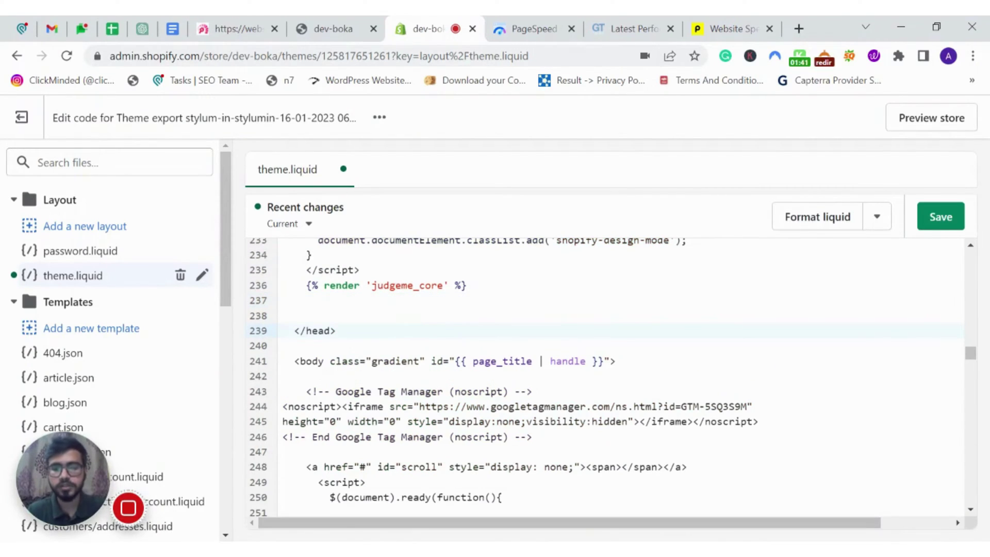
key(Return)
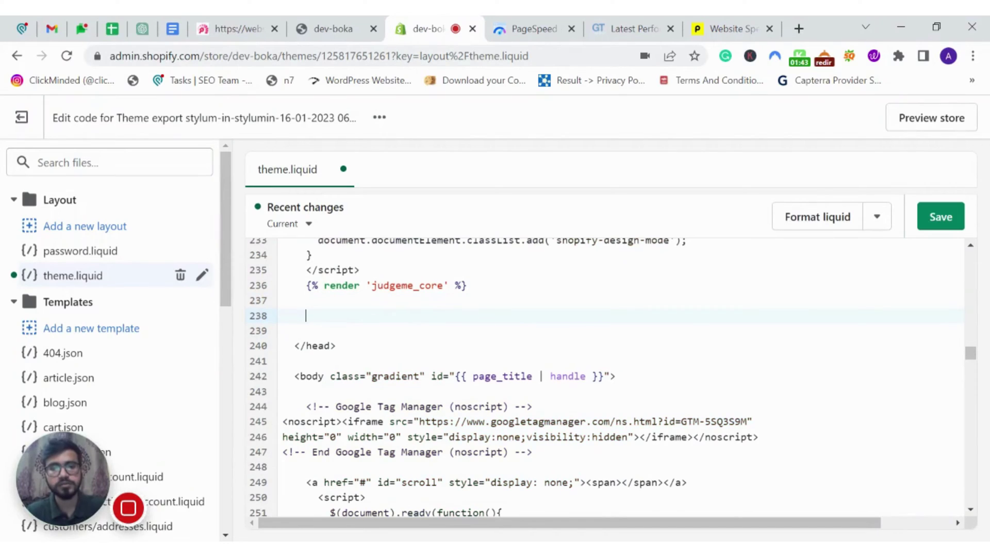
key(ctrl+v)
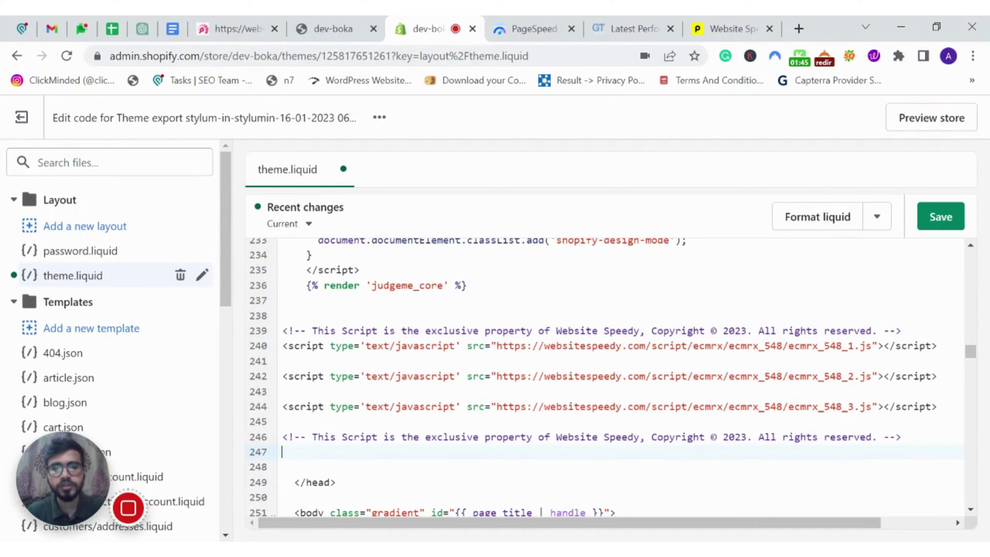
drag(282, 329, 902, 437)
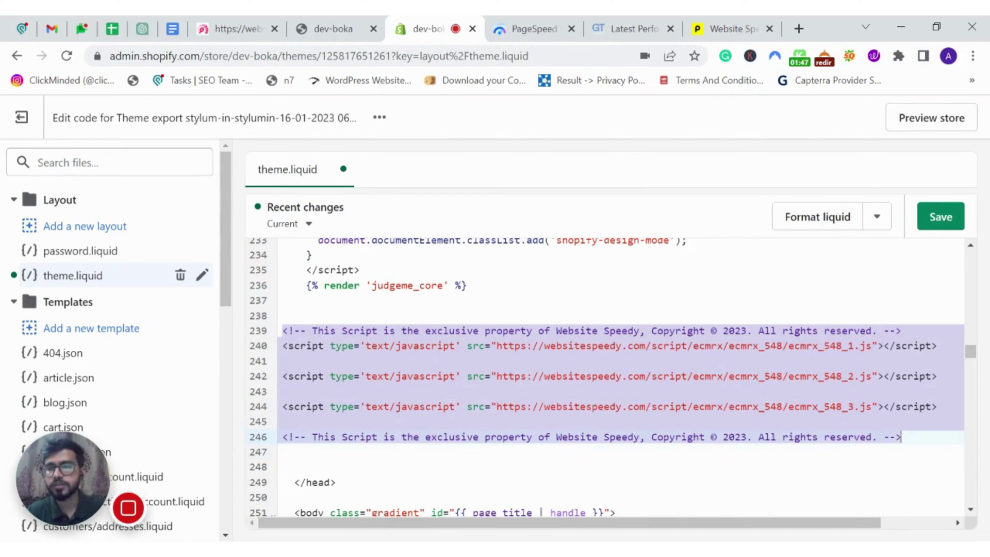
click(941, 220)
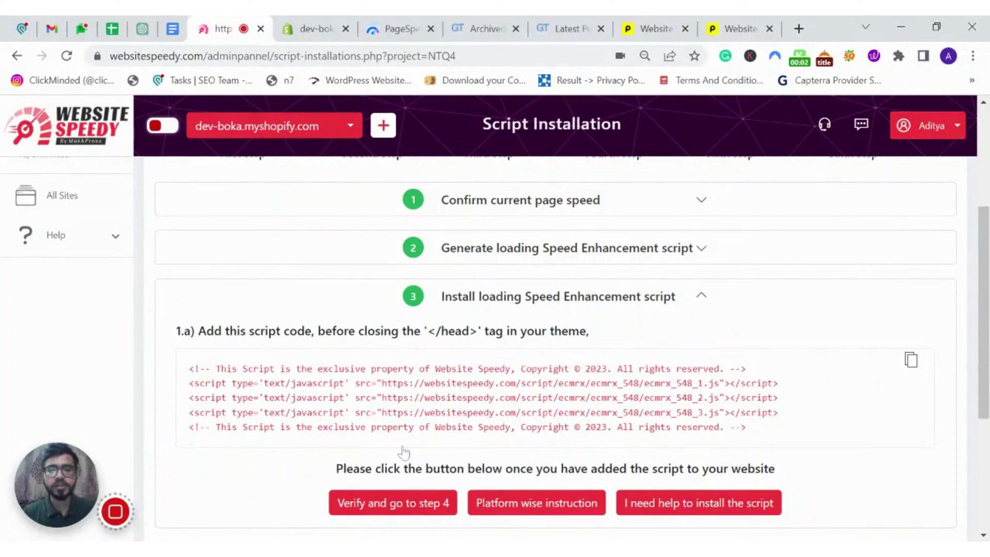
- Verify the script installation, then switch PageSpeed Insights from mobile (51) to desktop results
click(394, 504)
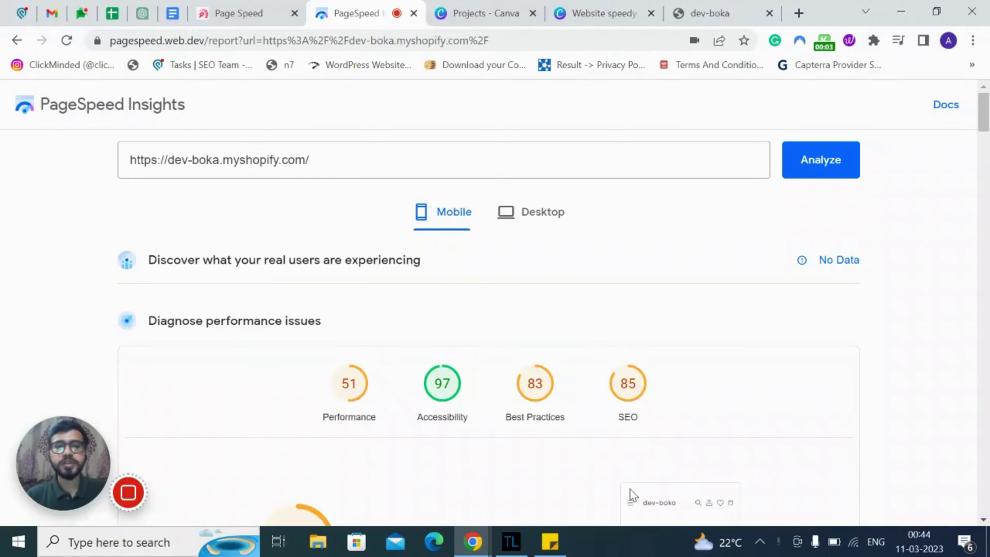
scroll(605, 414, down, 1)
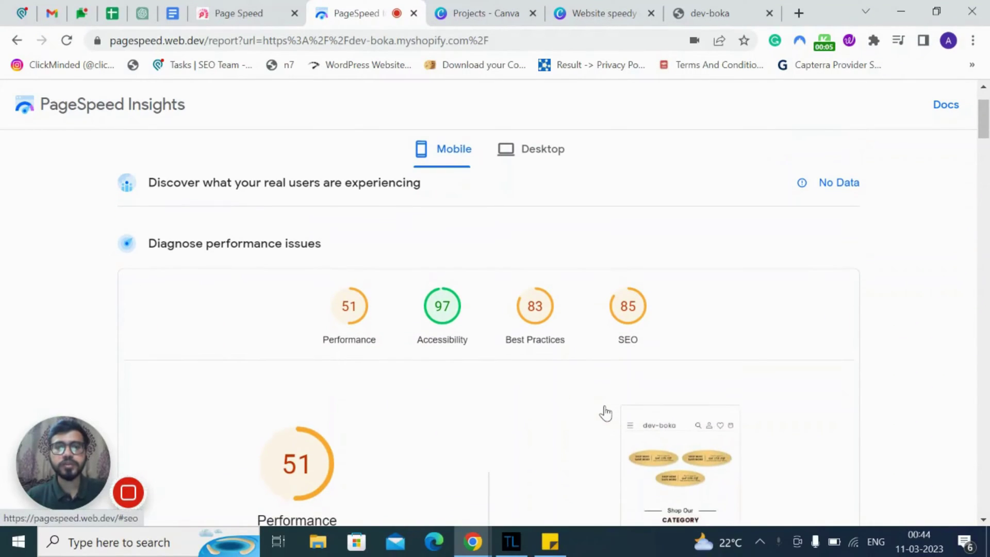
click(550, 149)
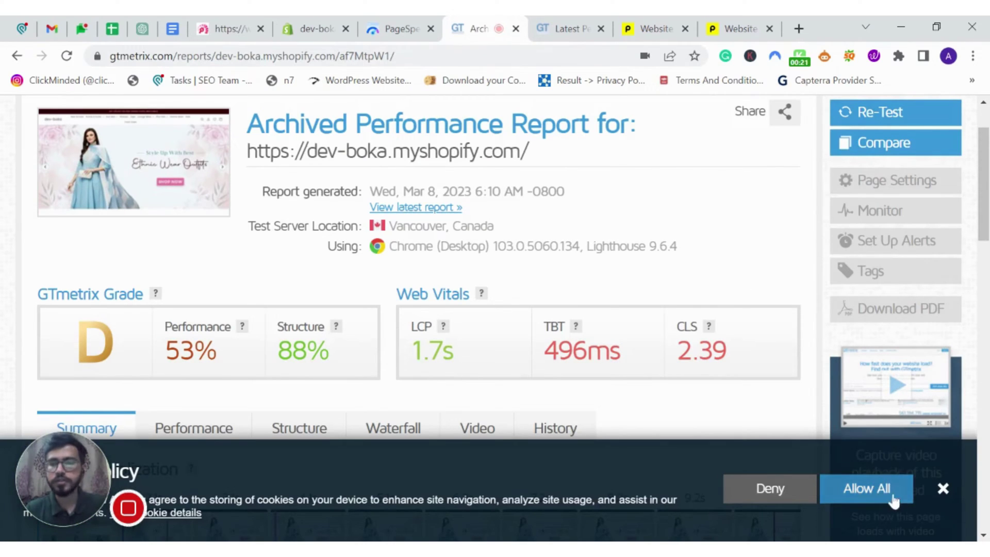
- View the latest GTmetrix report (grade B, 85%) and both earlier and newer Pingdom results
click(942, 490)
click(598, 26)
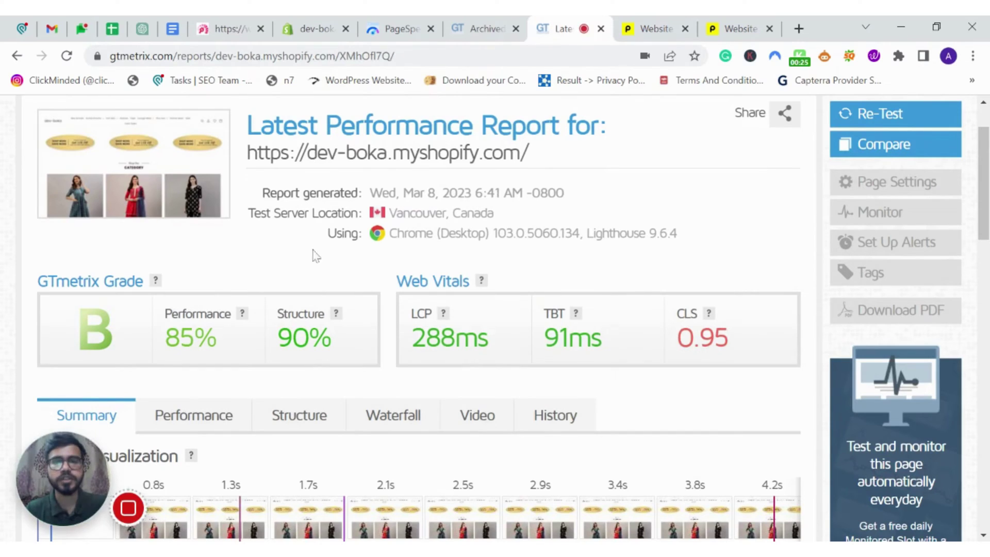
click(636, 28)
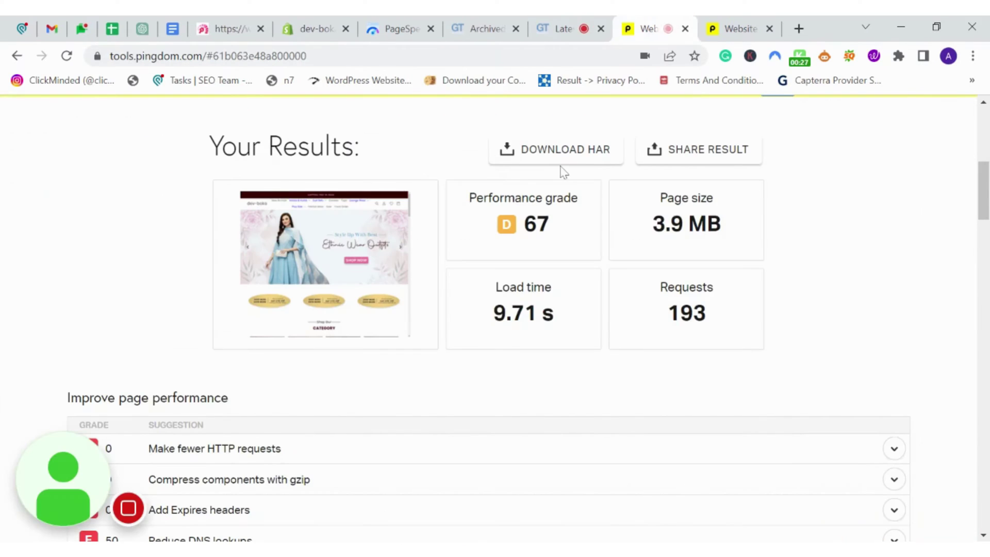
click(734, 28)
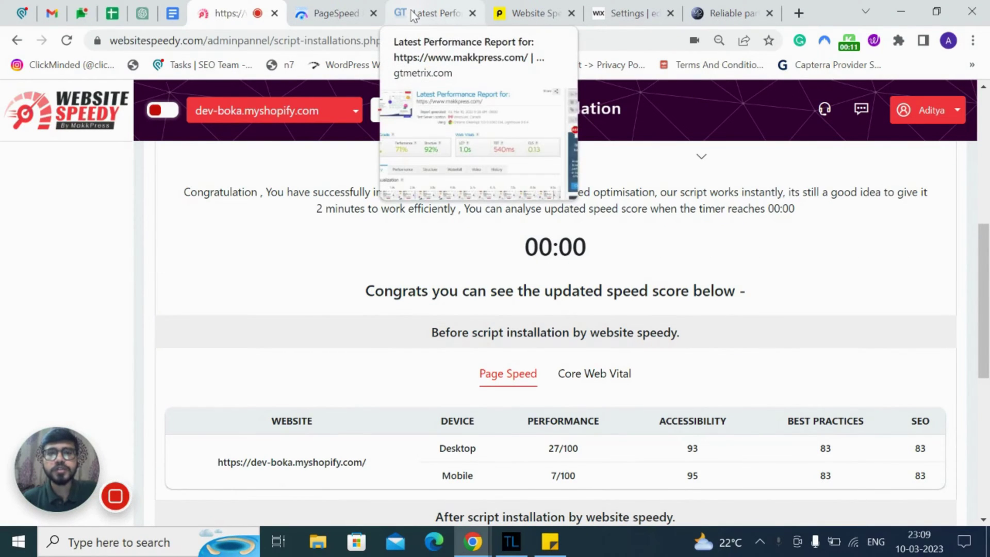
- Review makkpress.com's before scores: PageSpeed 18 mobile / 68 desktop, GTmetrix C 71%, then Pingdom
click(412, 16)
click(363, 8)
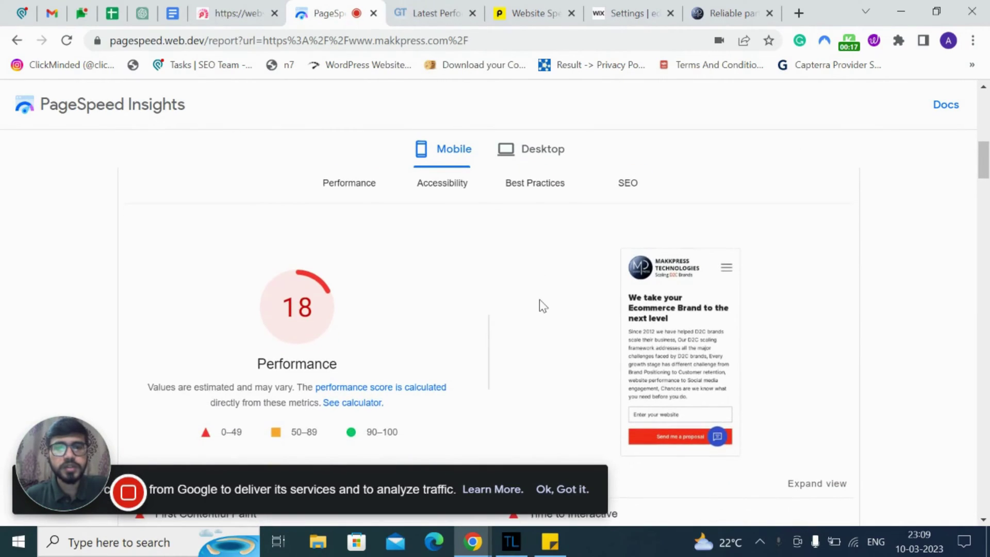
click(552, 152)
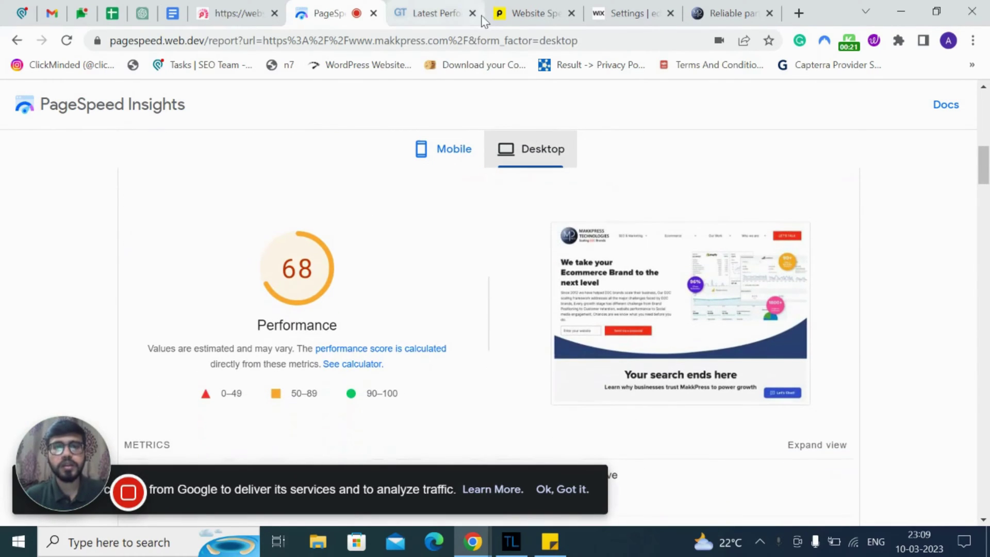
click(430, 13)
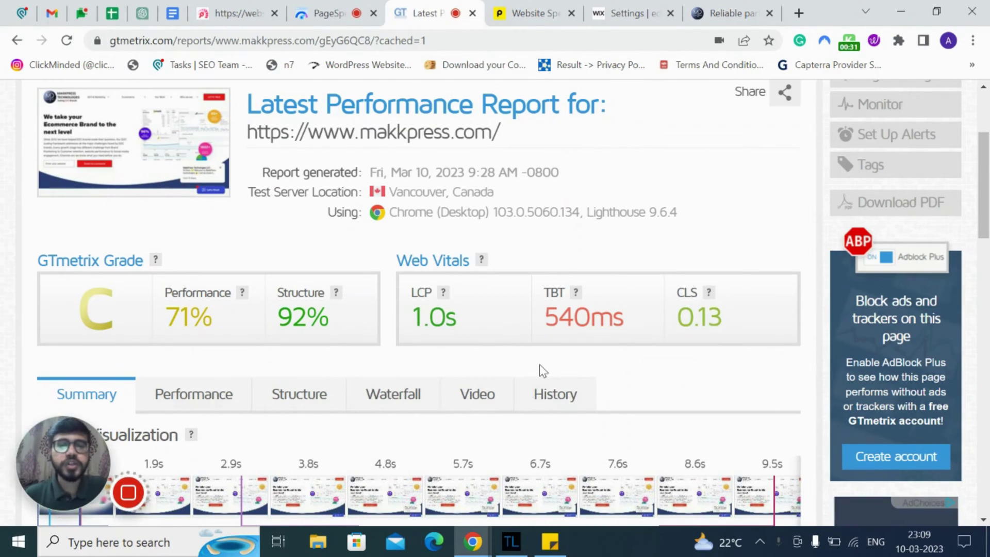
click(514, 11)
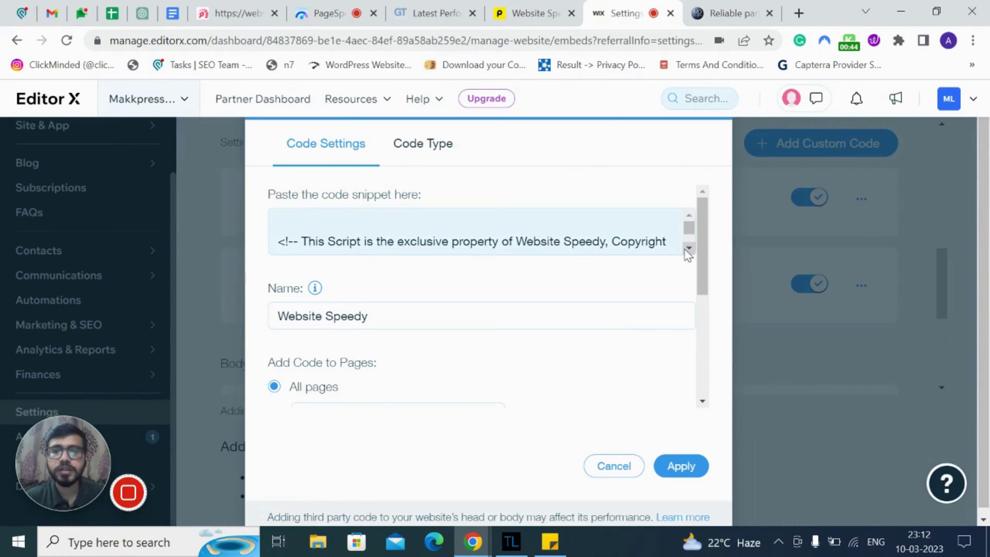
- Review the pasted snippet, then makkpress.com's updated GTmetrix B 76% and Pingdom 78 results
click(688, 248)
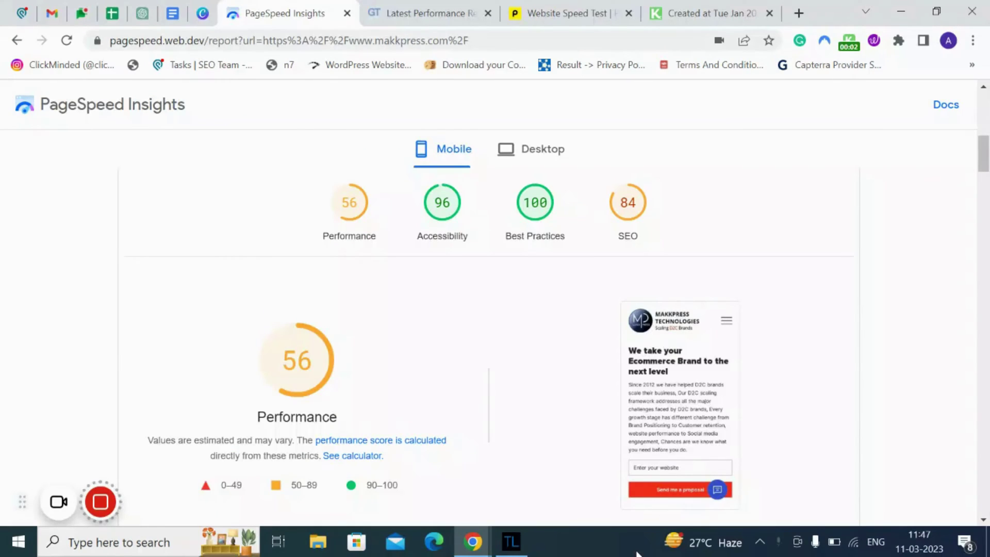
scroll(530, 393, down, 1)
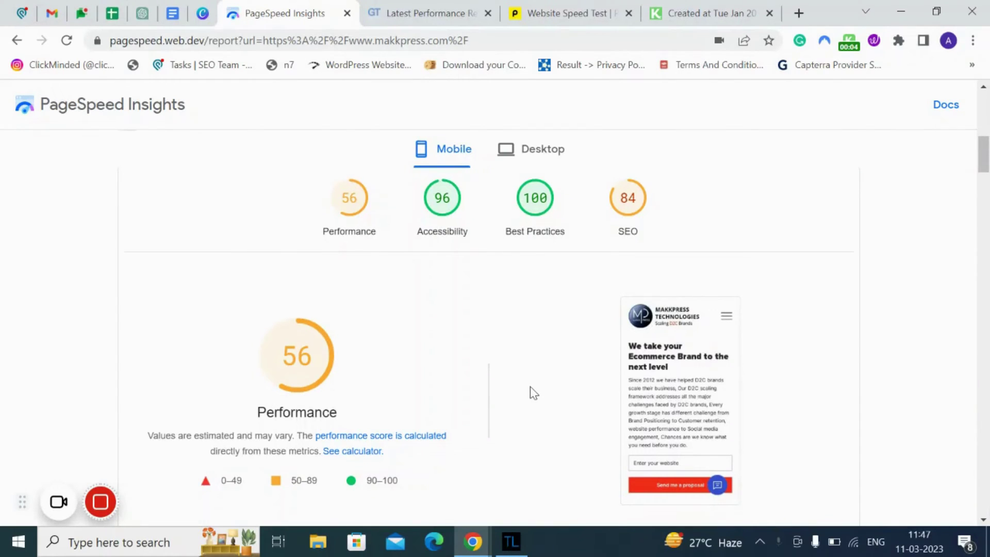
scroll(529, 392, down, 2)
click(413, 12)
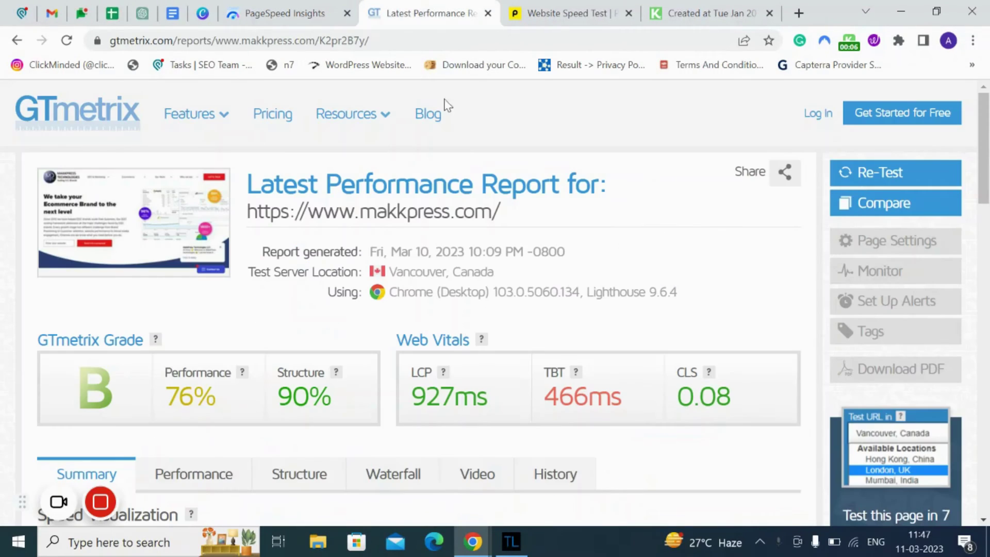
click(531, 3)
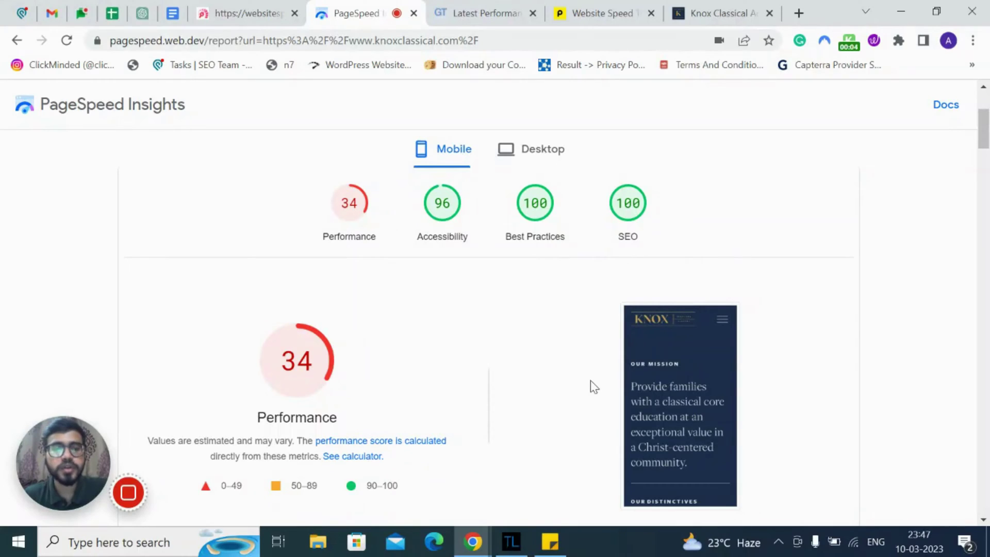
- Review knoxclassical.com's before scores: PageSpeed 82 desktop, GTmetrix B 85%, Pingdom 82
click(532, 159)
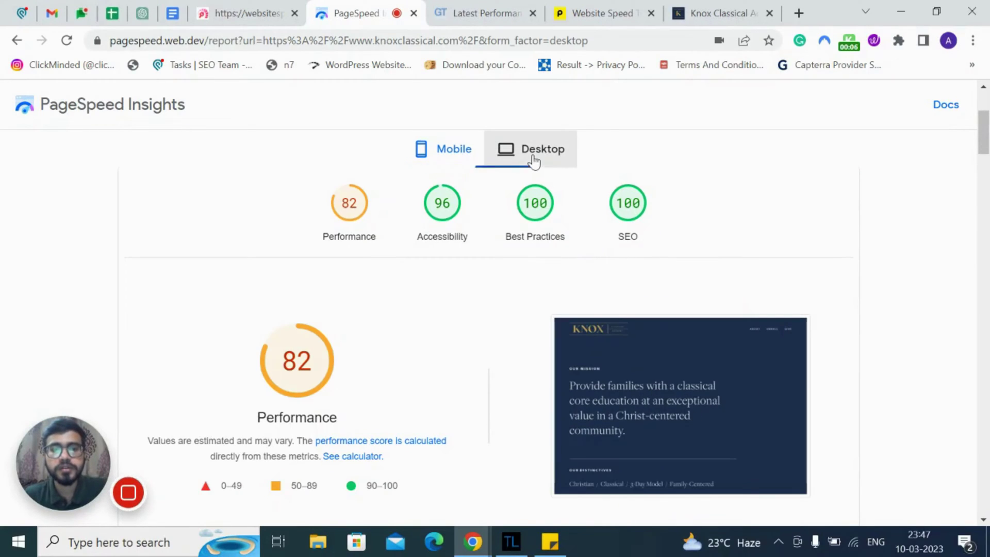
click(456, 12)
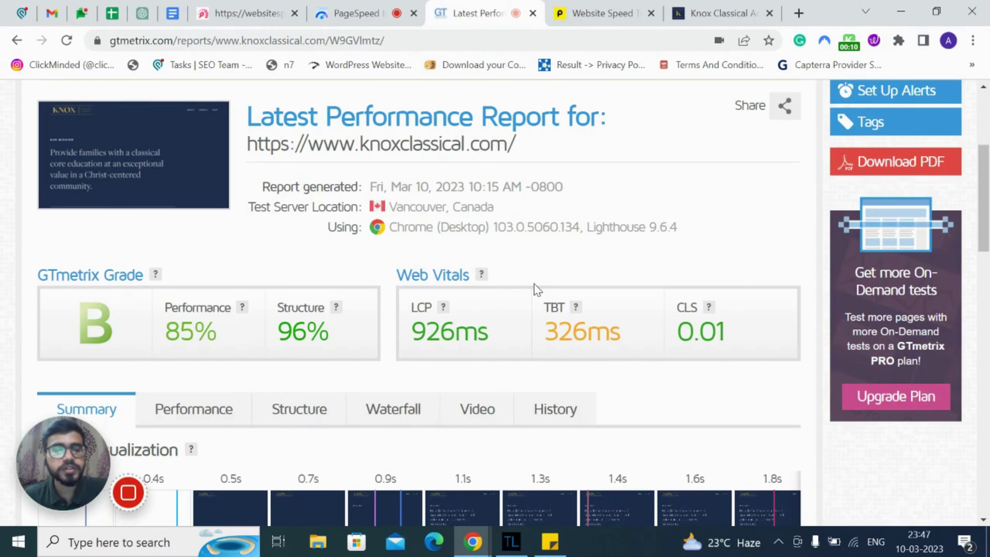
click(595, 7)
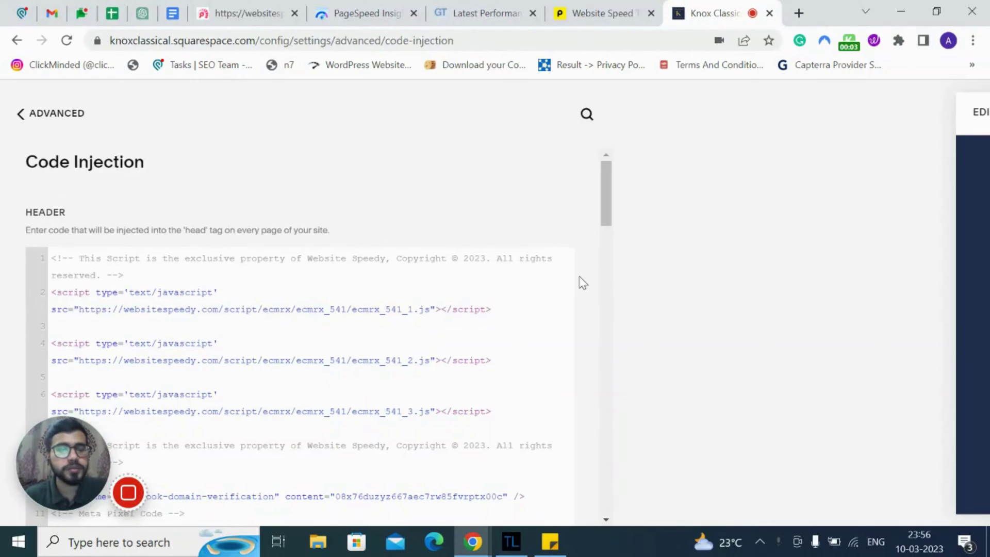
scroll(582, 283, down, 2)
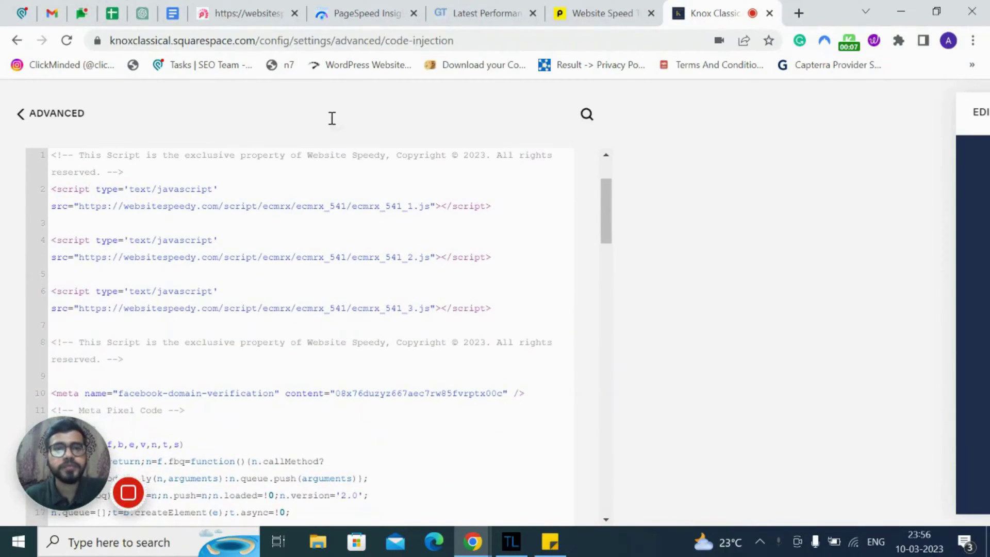
- Show knoxclassical.com's updated PageSpeed report with mobile Performance 44
click(358, 9)
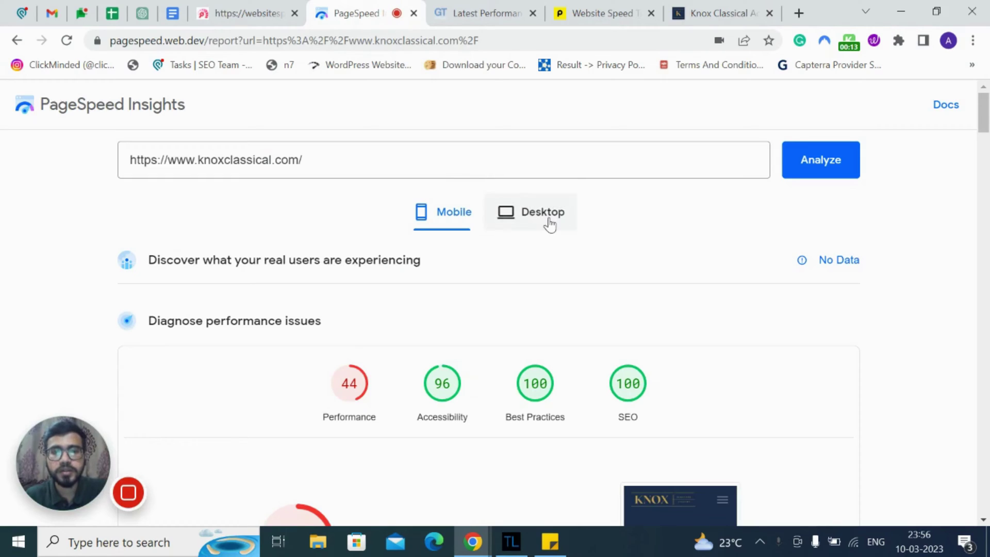
scroll(586, 288, down, 2)
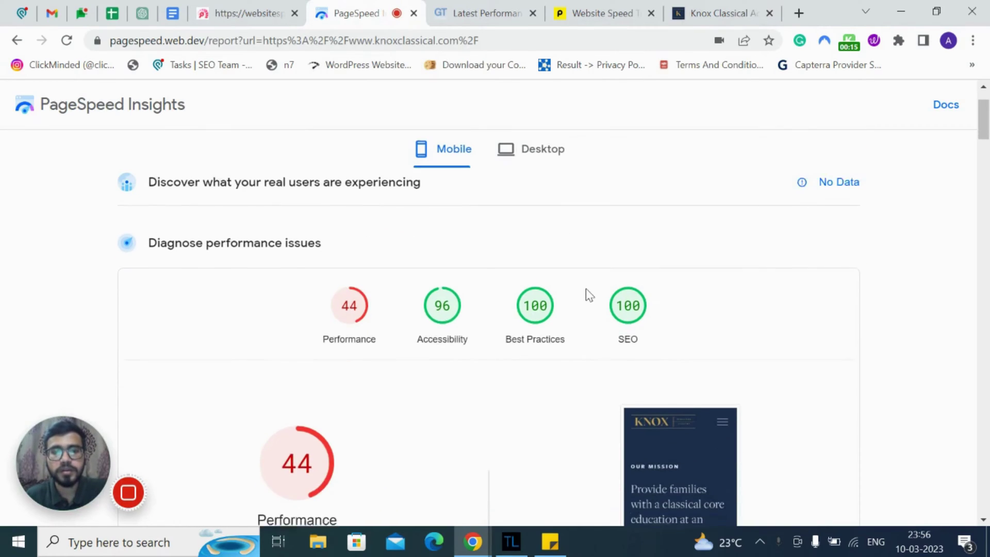
- Review knoxclassical.com's after scores: PageSpeed 86 desktop, GTmetrix A 96%, Pingdom 89
click(546, 164)
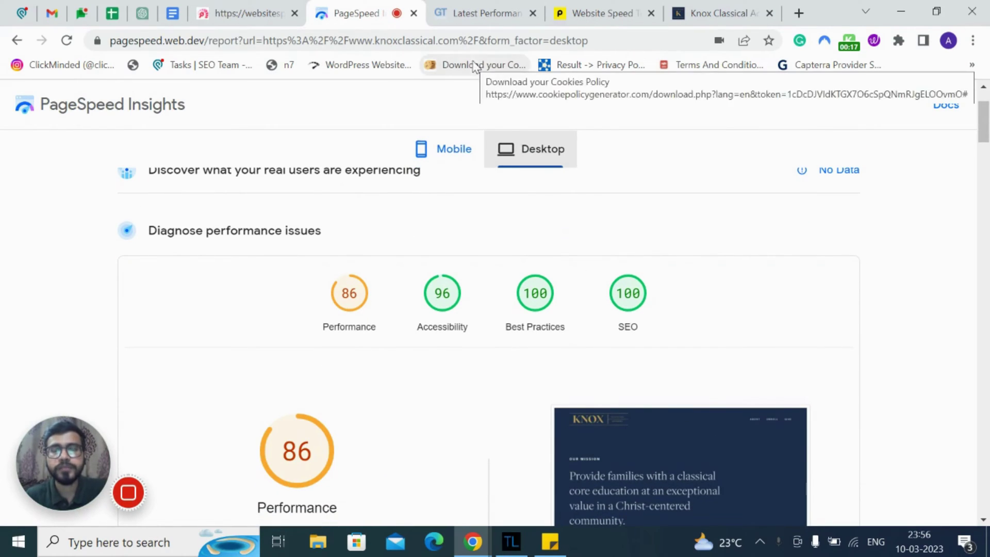
click(476, 9)
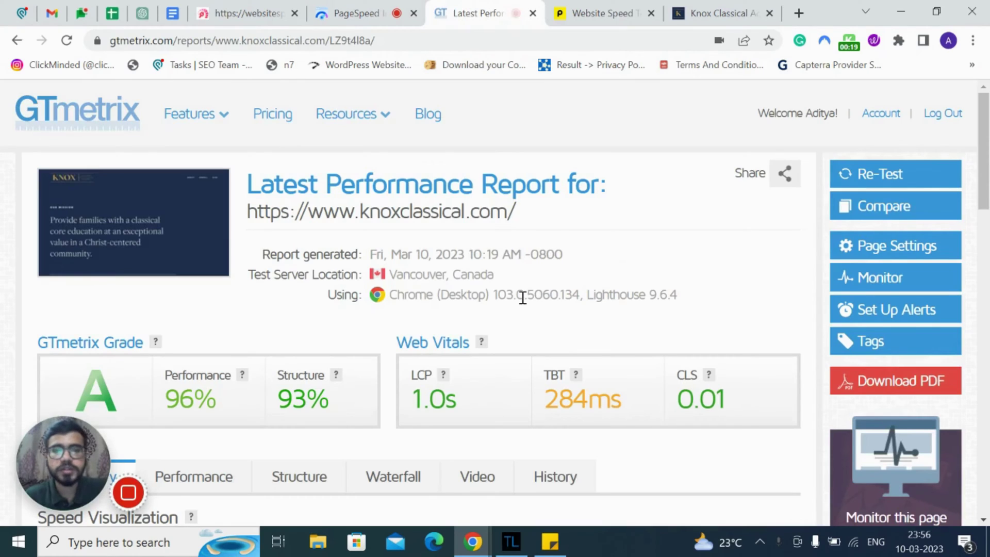
click(610, 8)
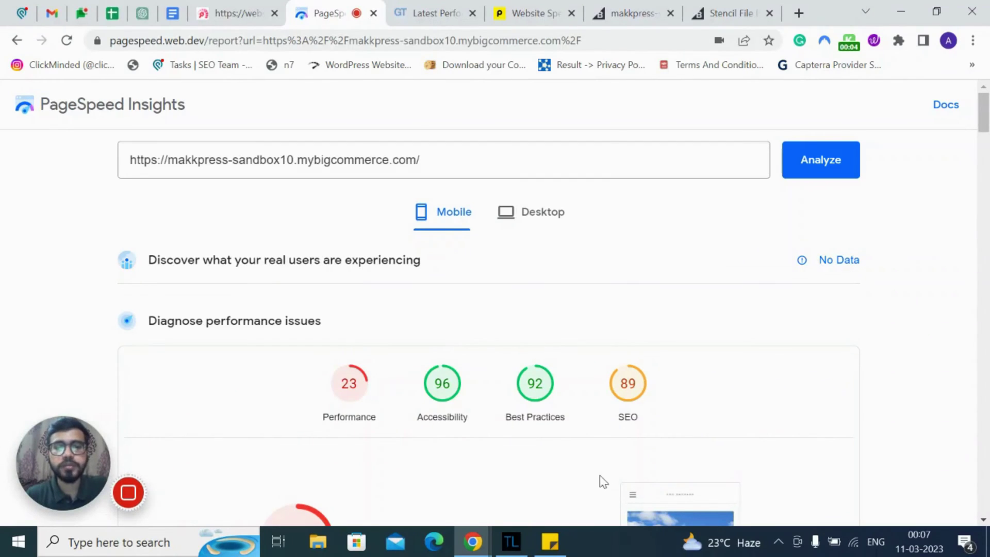
scroll(537, 408, down, 1)
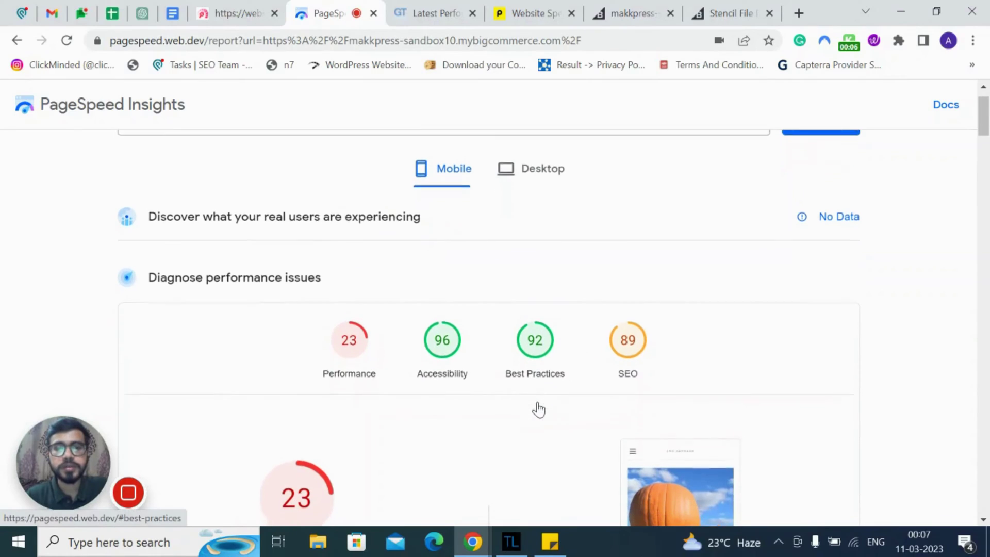
- Review the BigCommerce sandbox's before results: PageSpeed desktop, GTmetrix grade E, Pingdom
click(534, 177)
click(455, 9)
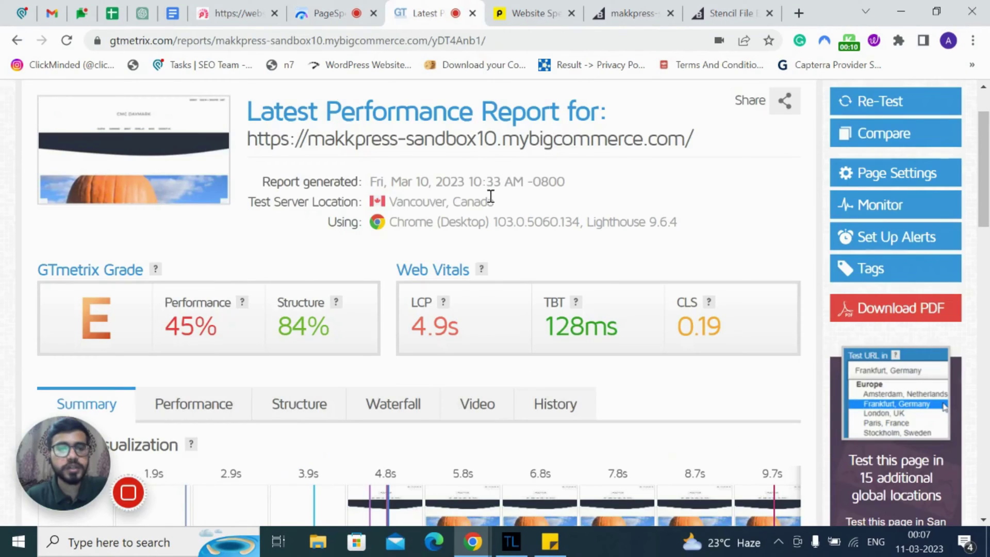
click(574, 6)
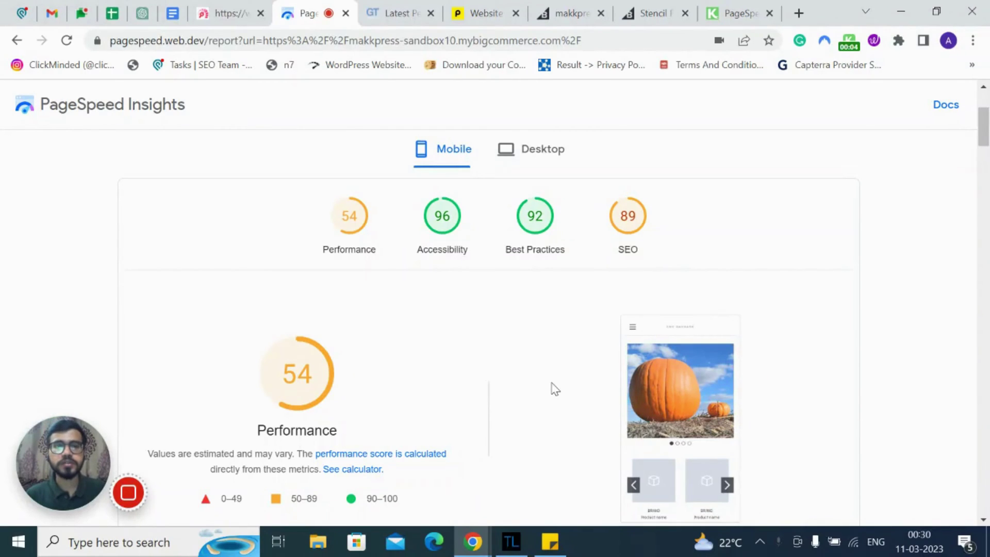
- Review the sandbox store's after results: GTmetrix B 84% and Pingdom 76
click(391, 13)
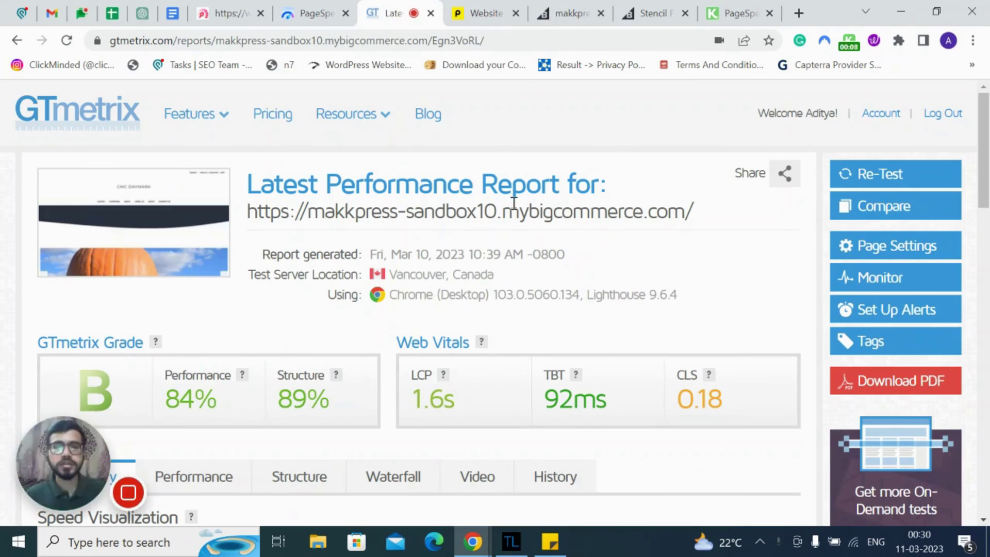
click(483, 13)
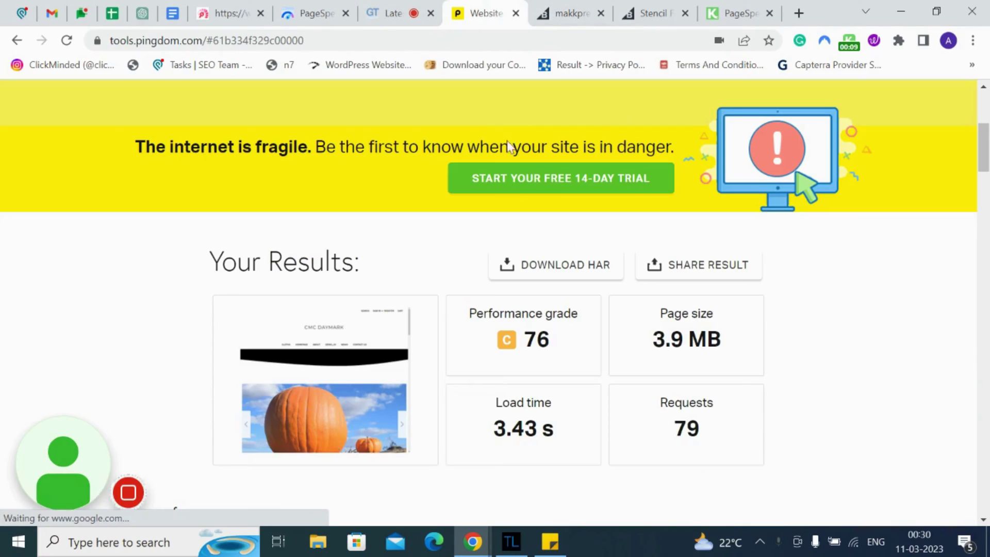